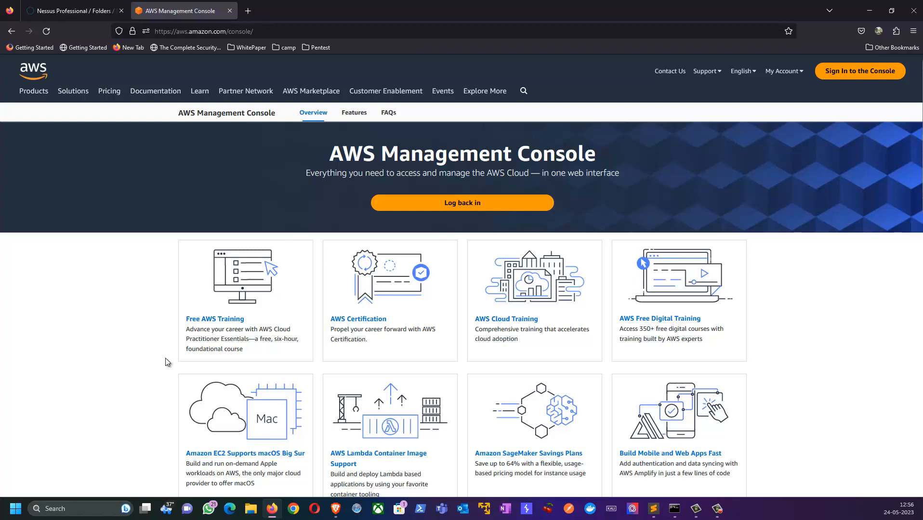
Open the console sign-in page and continue with the saved root user email
scroll(165, 357, "down", 5)
scroll(150, 354, "up", 5)
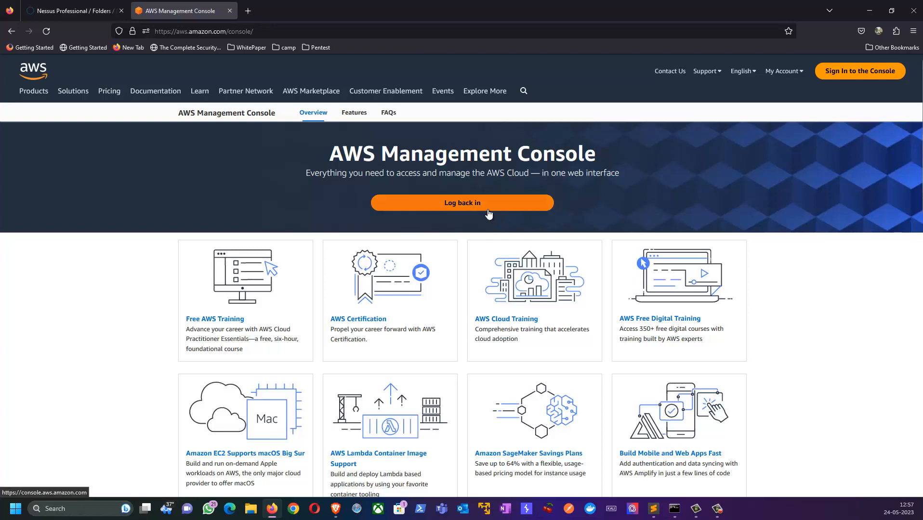
left_click(861, 71)
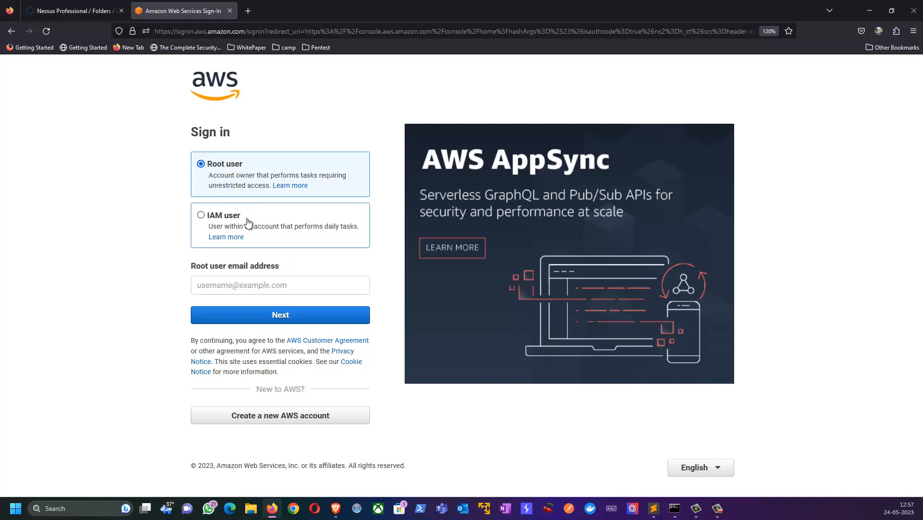
left_click(240, 286)
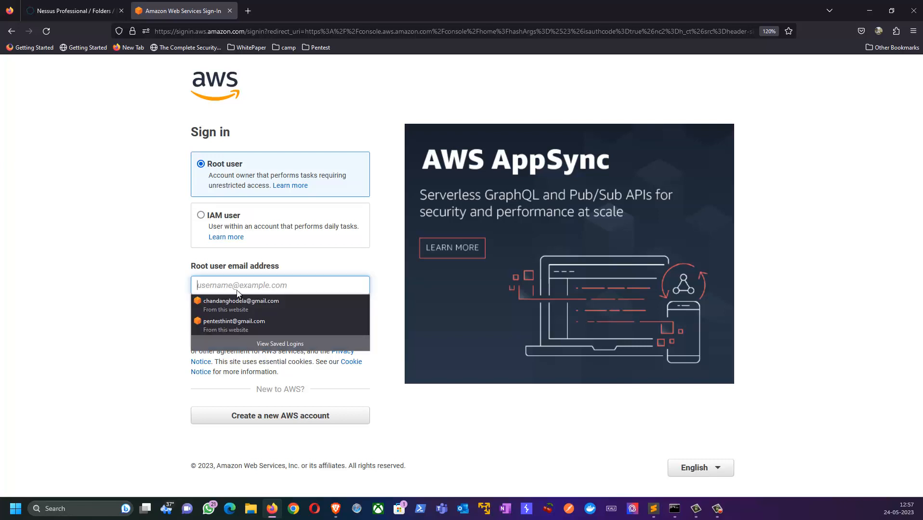
left_click(223, 321)
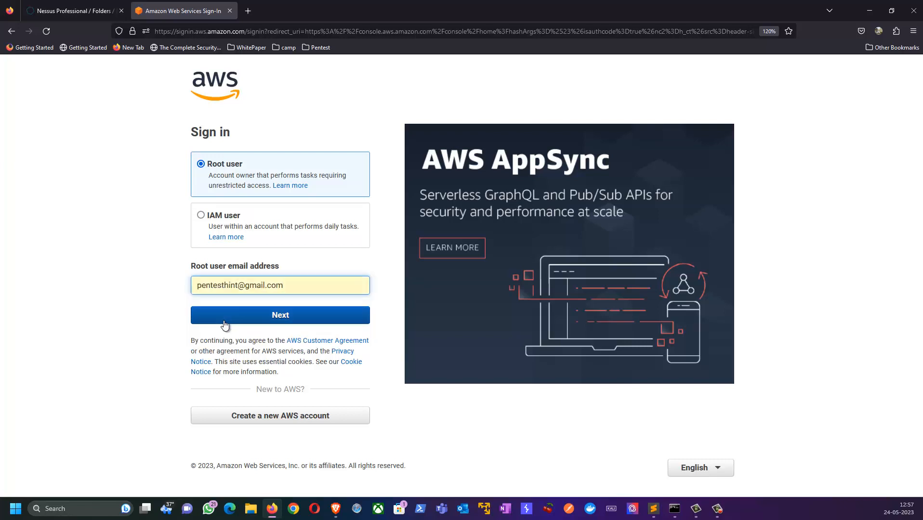
left_click(280, 315)
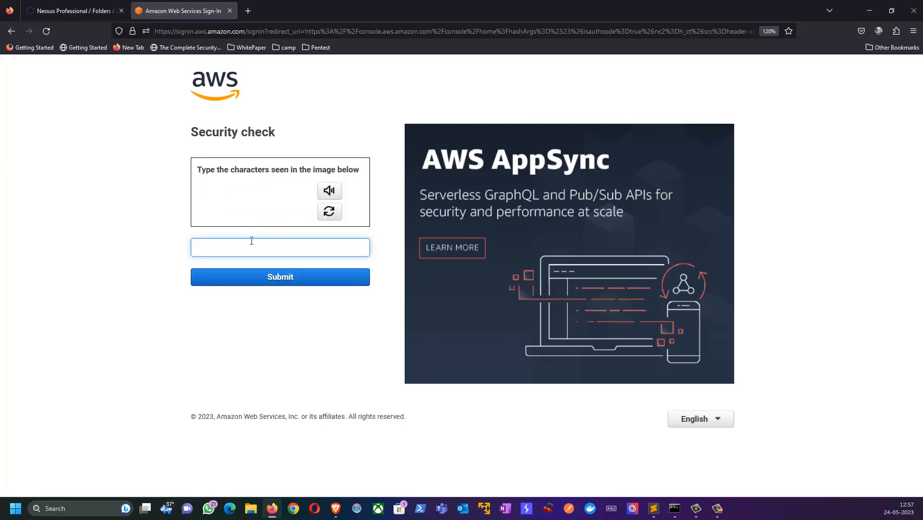
Enter the security check characters, then sign in with the saved account password
type("5")
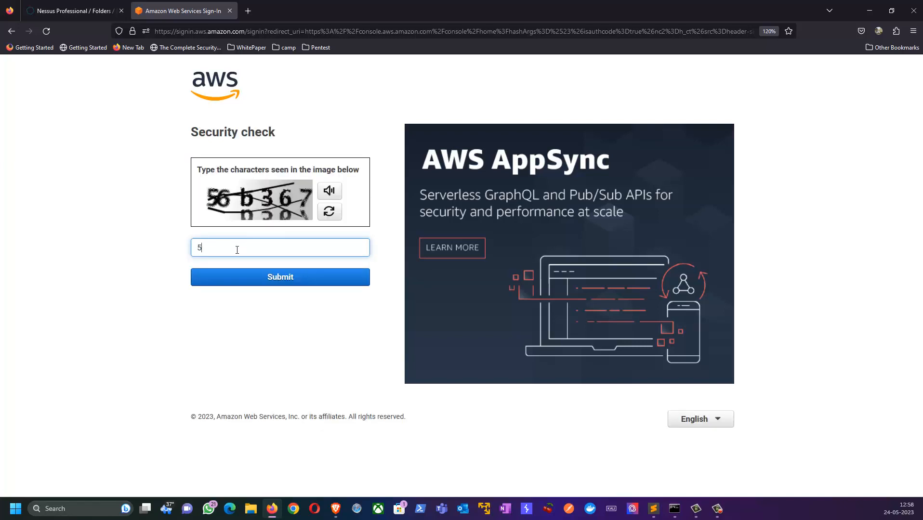
type("6b367")
left_click(260, 282)
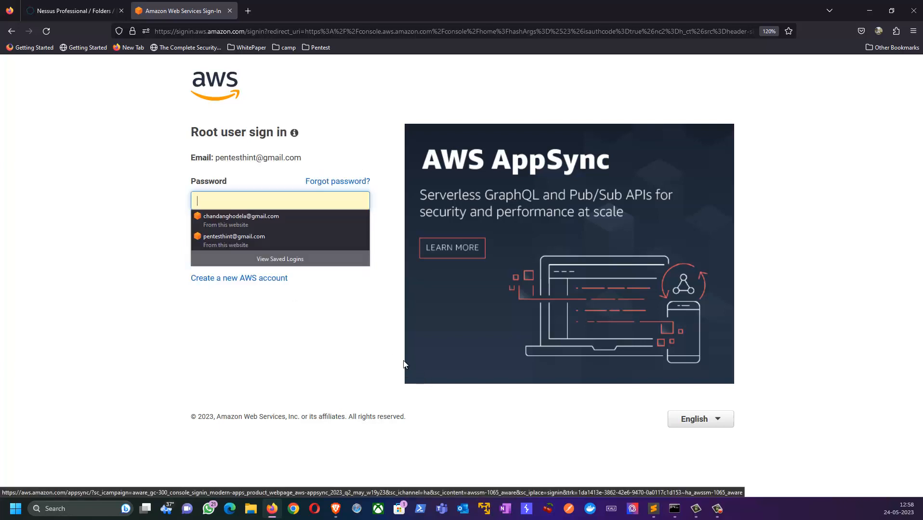
left_click(228, 200)
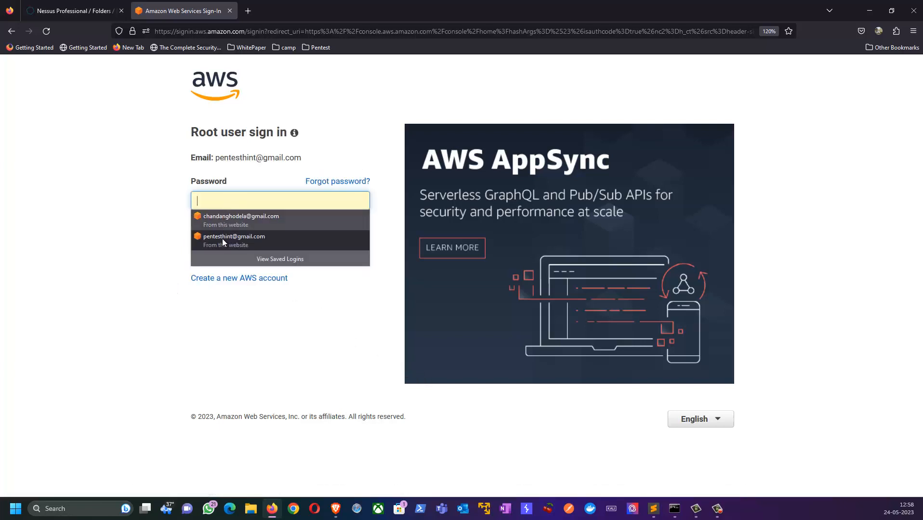
left_click(223, 238)
left_click(250, 242)
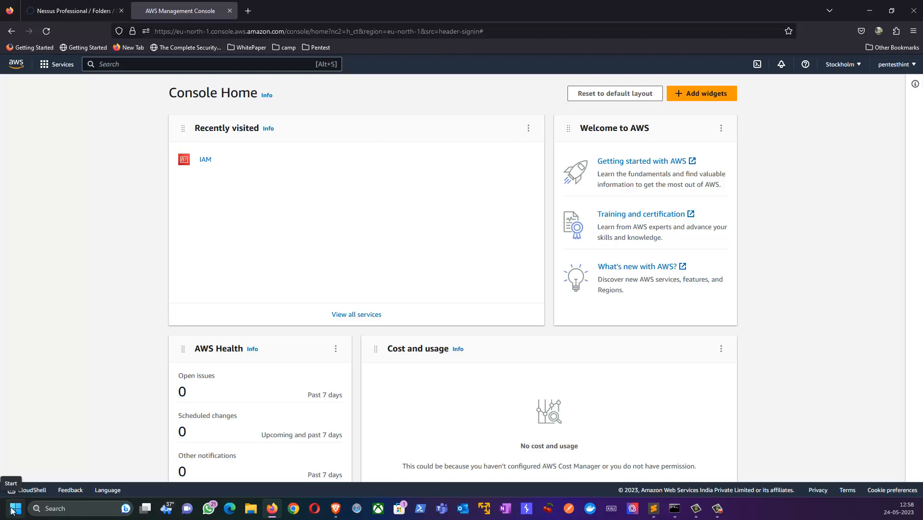
Launch Notepad from the Windows search
left_click(11, 509)
type("notepad")
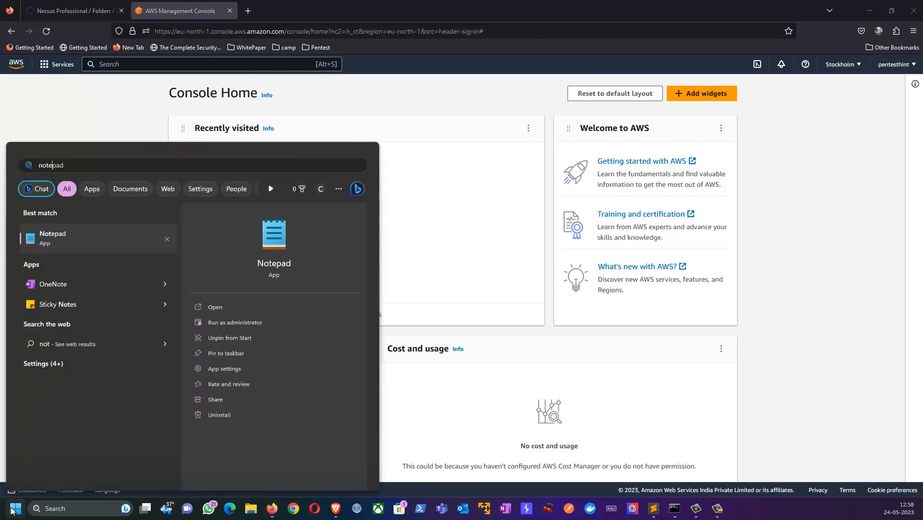
key("Return")
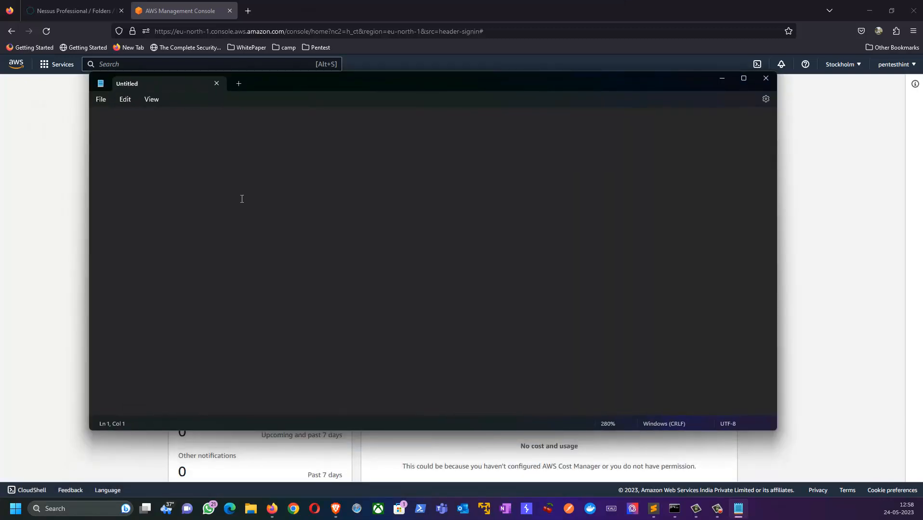
Type 'Create Identities' and 'Authentication Factors' on separate lines, starting a third line
type("Create Identities")
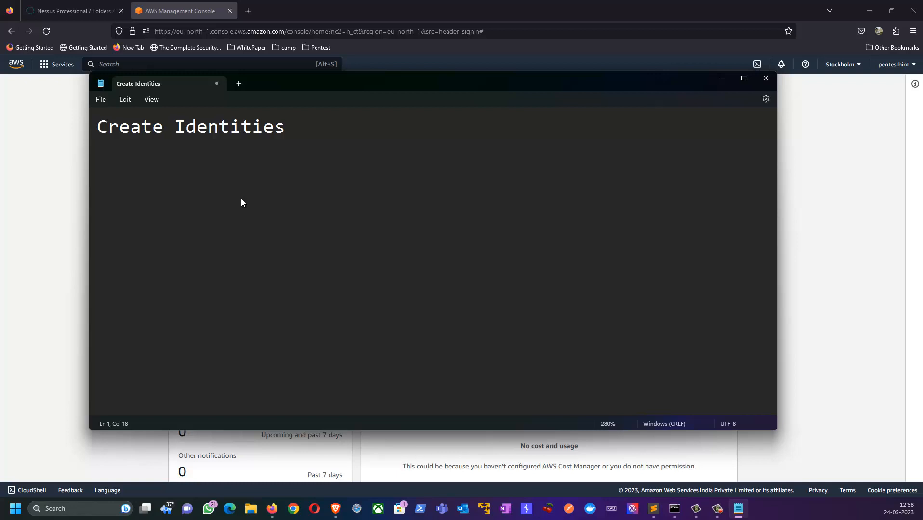
key("Return")
type("Authenticatio")
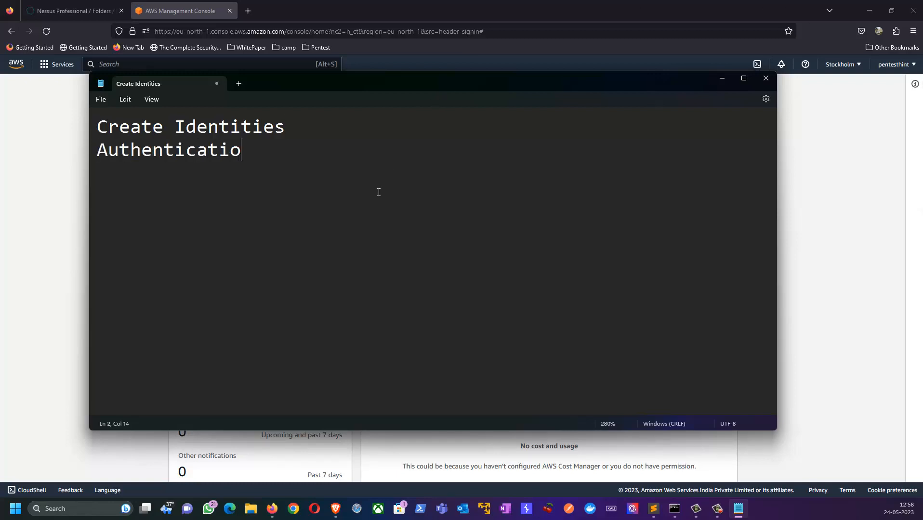
type("n Factors")
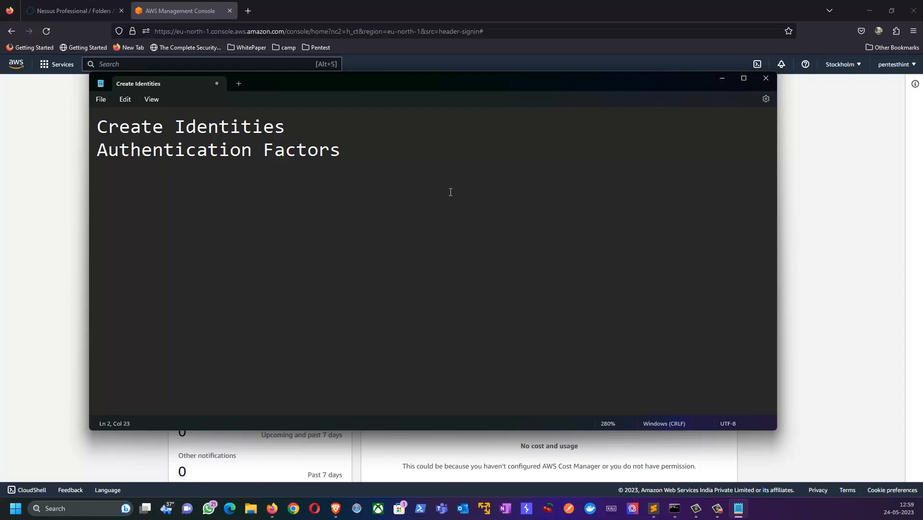
key("Return")
Add 'Roles' as the third line, shift Notepad aside, and bring AWS Console Home forward
type("Roles")
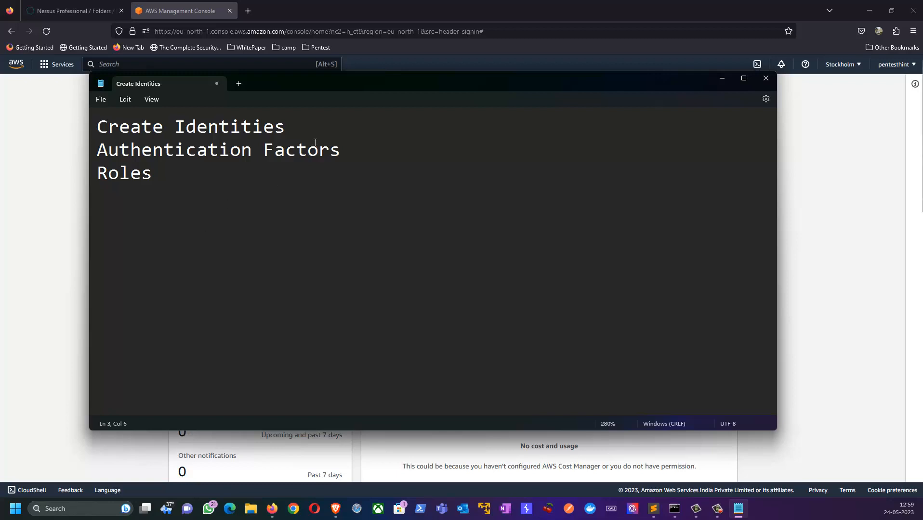
left_click_drag(295, 82, 354, 81)
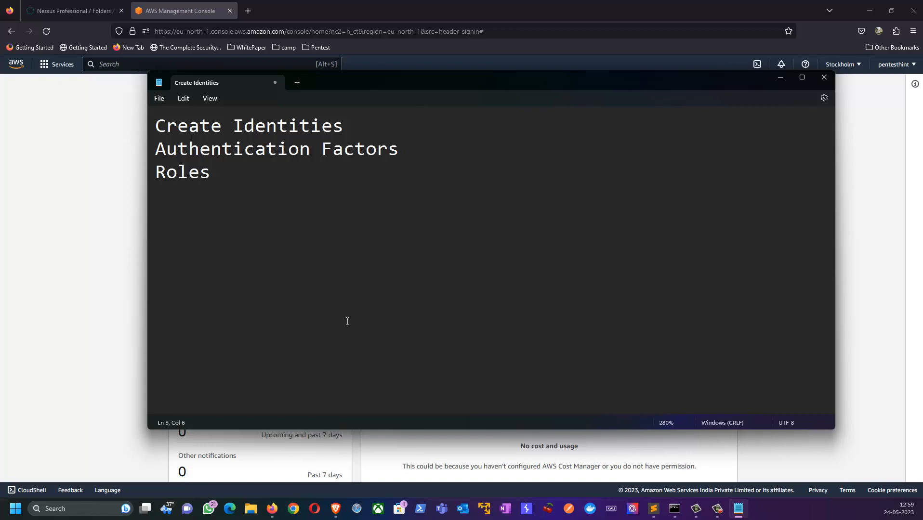
left_click(131, 259)
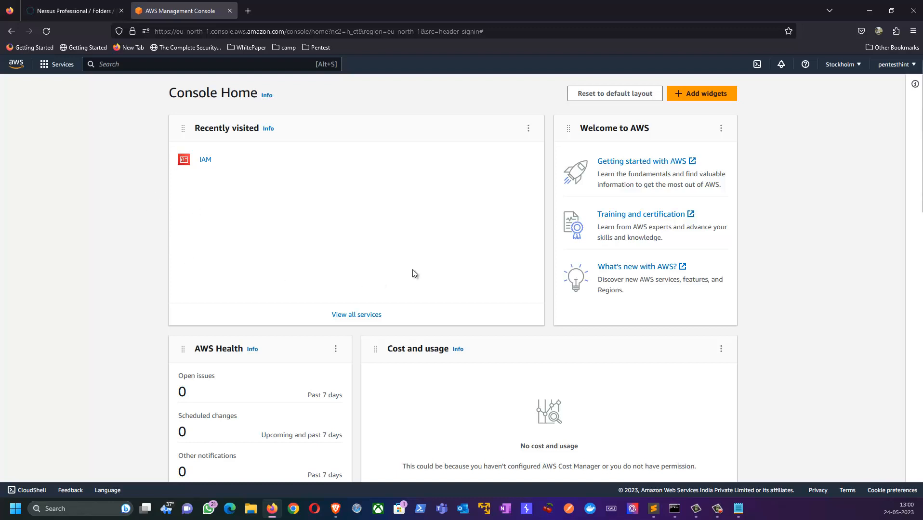
Return to Notepad and clear all of the note's text
left_click(740, 514)
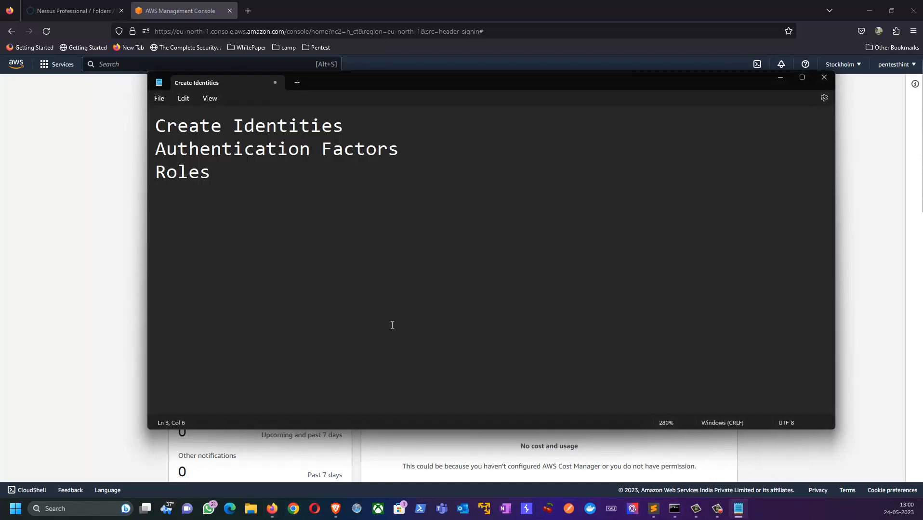
key("Return")
key("Return")
key("ctrl+a")
key("BackSpace")
Type 'Resources:', 'Identities:', 'Entities:' and 'Principlas' on separate lines
type("Re")
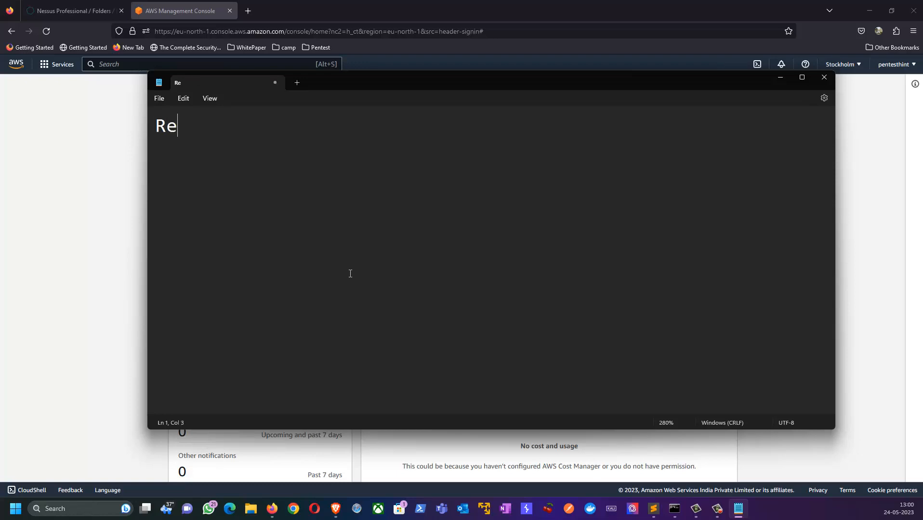
type("sources:")
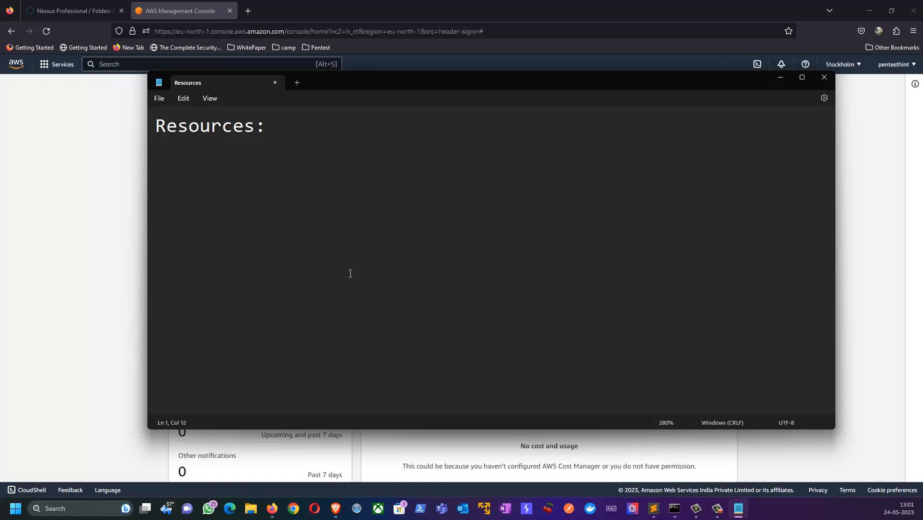
key("Return")
type("Identities")
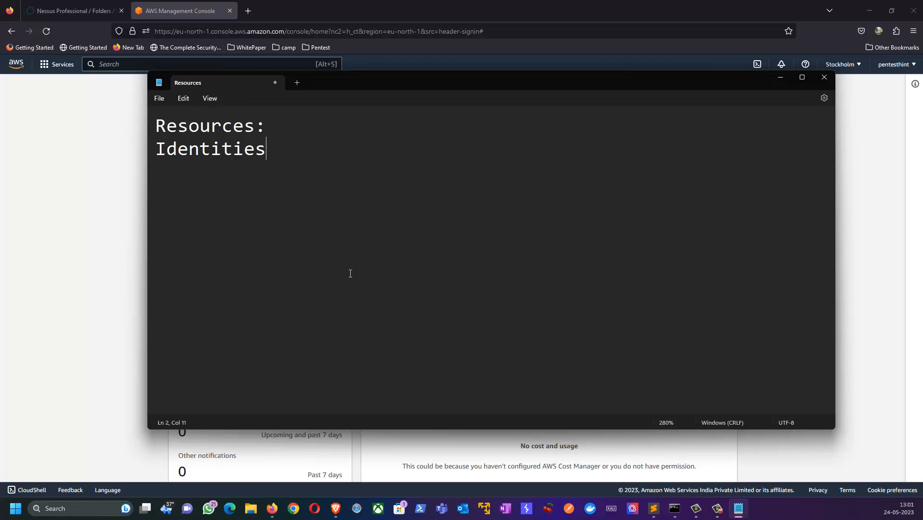
type(":")
key("Return")
type("Entities")
key("BackSpace")
type(":")
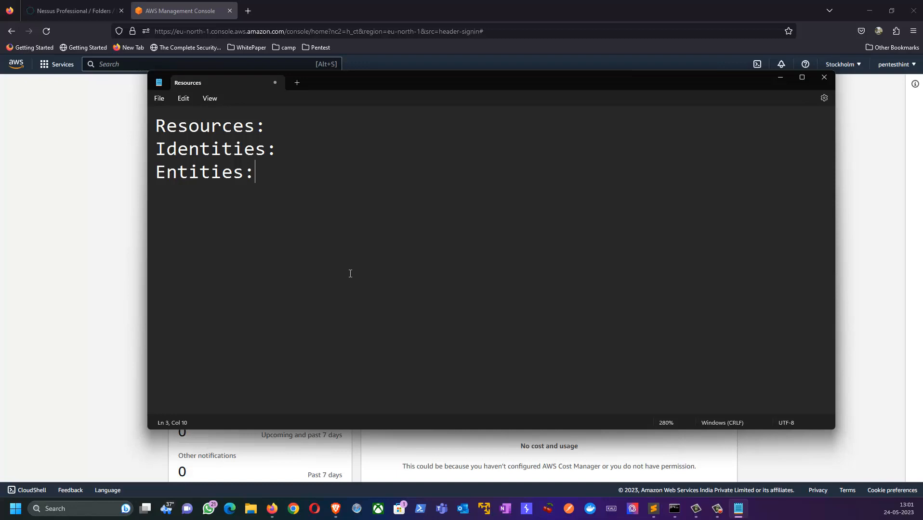
key("Return")
type("Principlas")
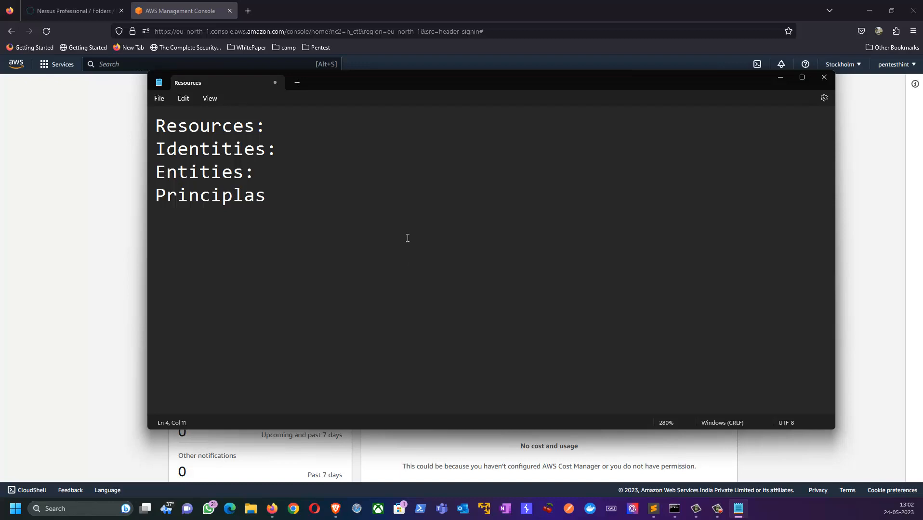
Search the console for 'iam' and open the IAM service
left_click(70, 243)
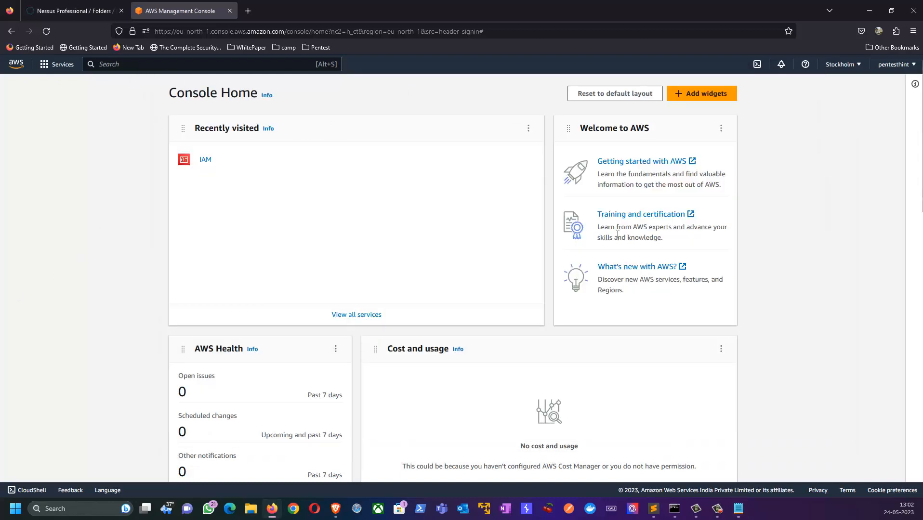
left_click(137, 68)
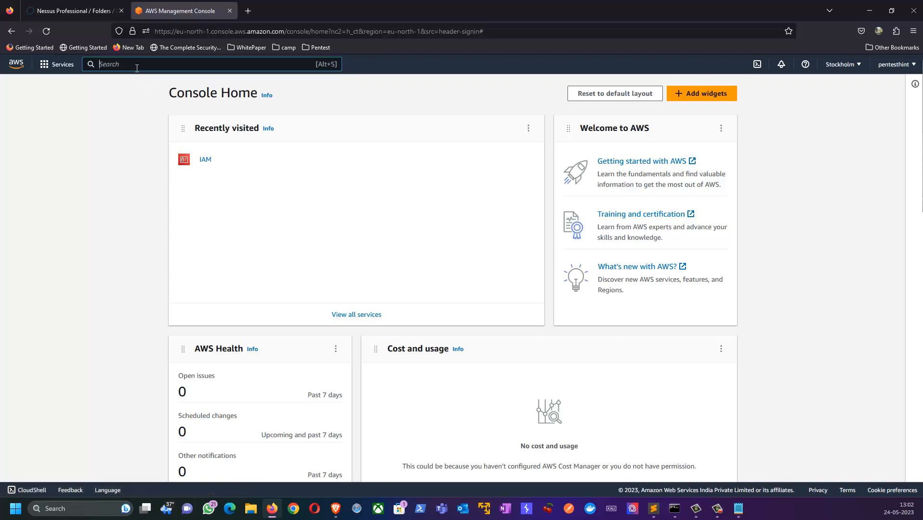
type("iam")
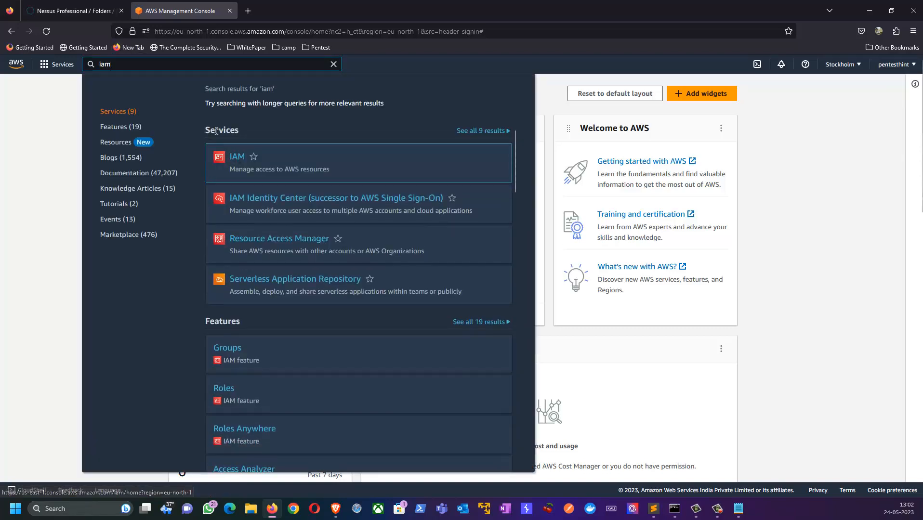
mouse_move(245, 167)
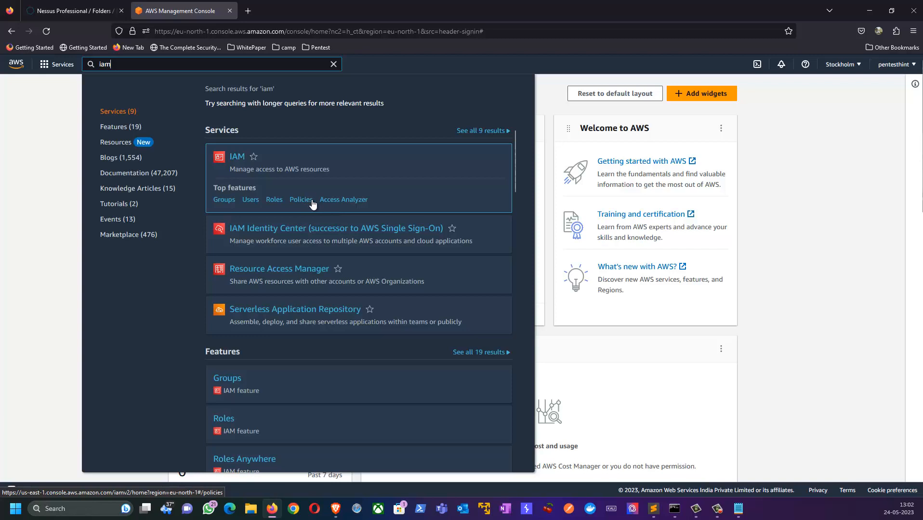
left_click(237, 160)
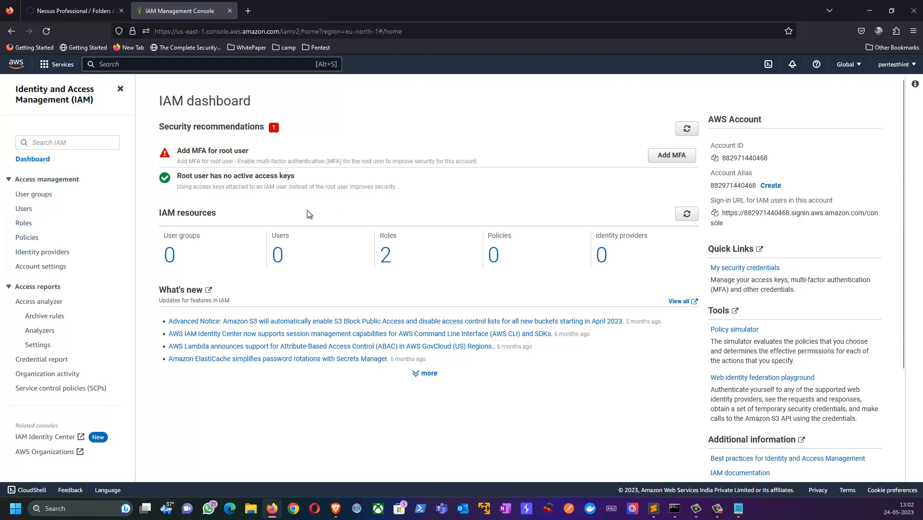
Review the IAM resources counts and the root MFA and root access-key recommendations
scroll(303, 212, "down", 1)
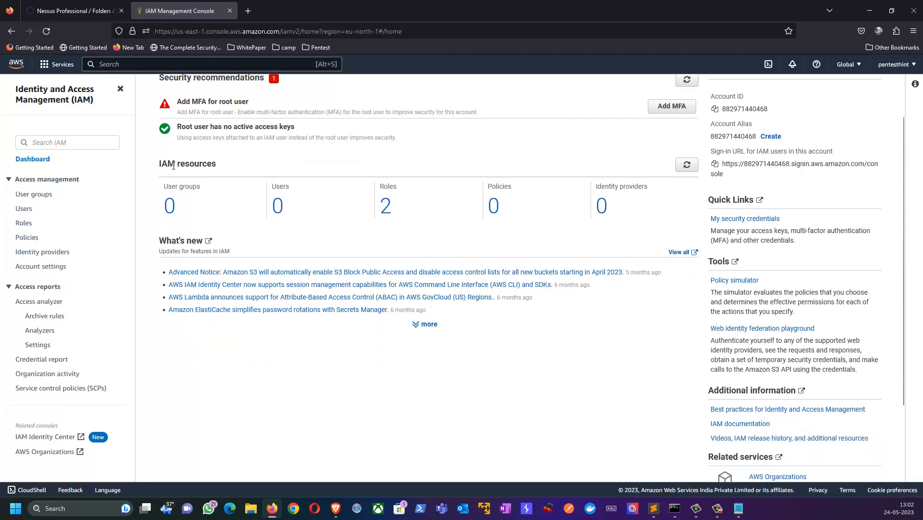
left_click_drag(160, 163, 227, 167)
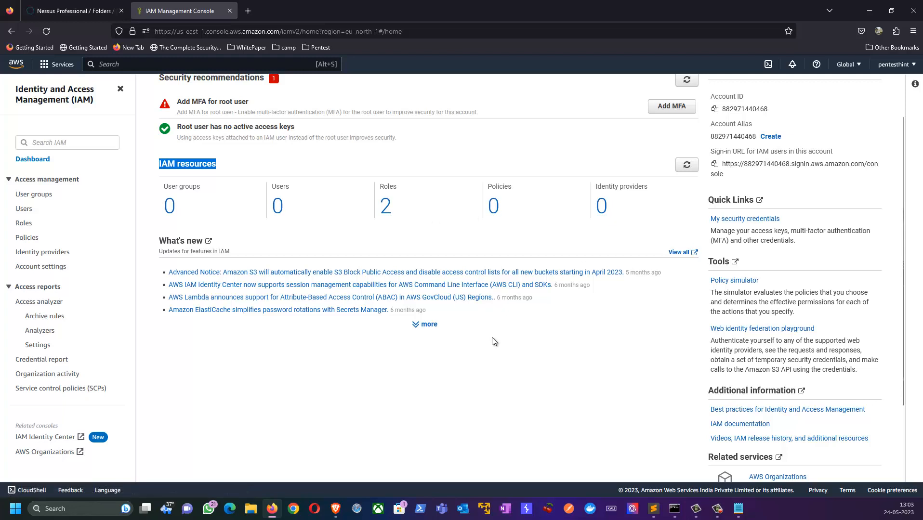
scroll(485, 334, "up", 2)
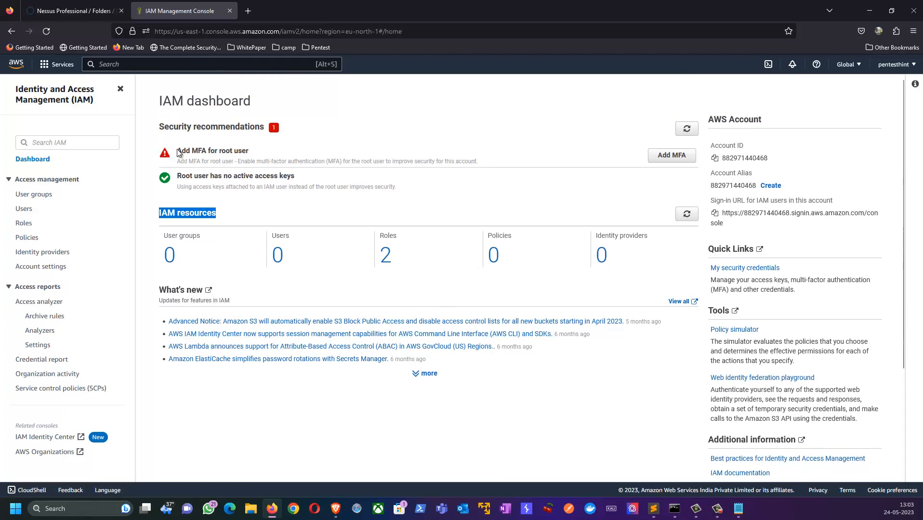
left_click_drag(179, 153, 251, 155)
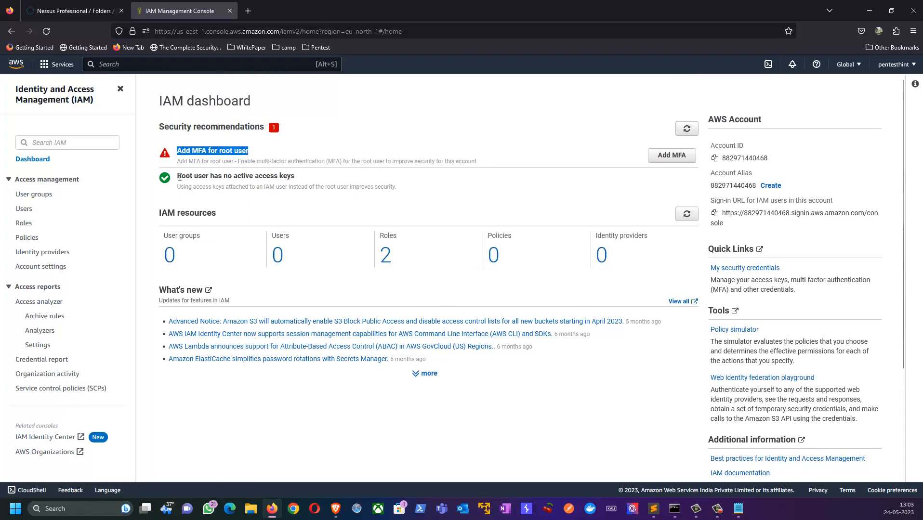
left_click_drag(179, 177, 282, 181)
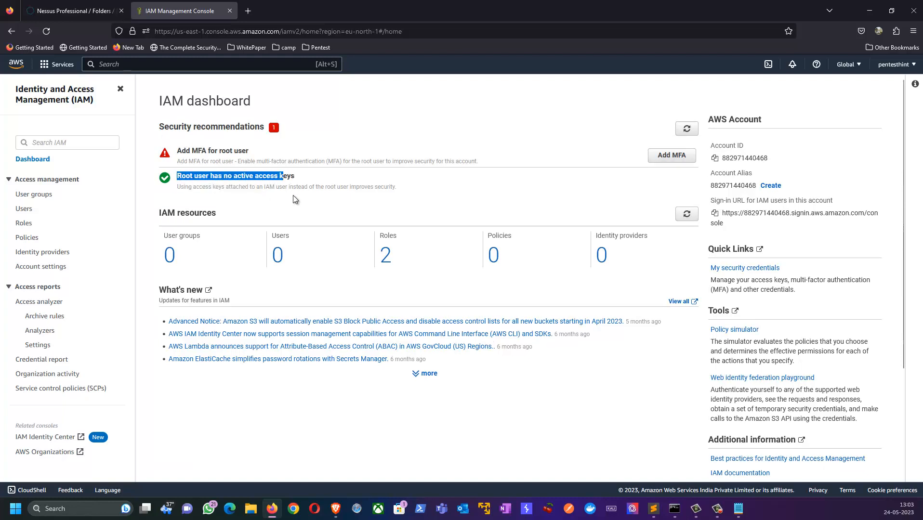
left_click(319, 179)
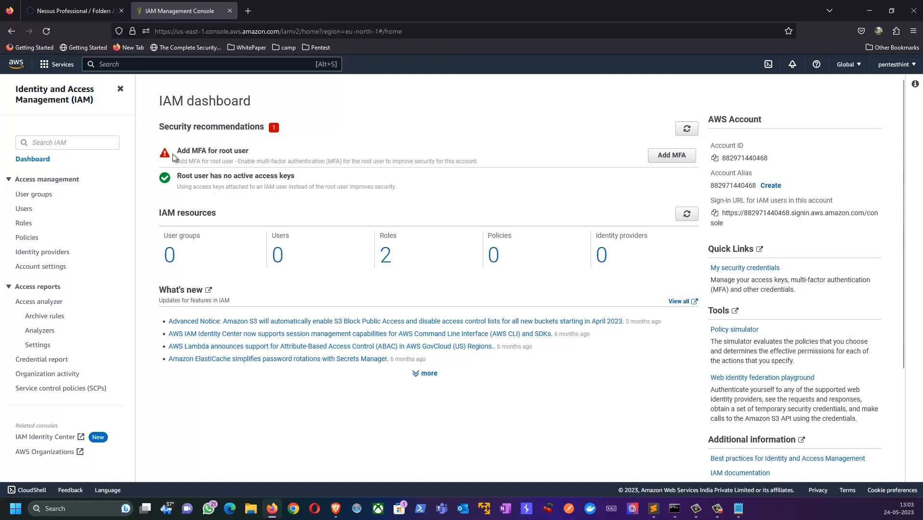
left_click_drag(179, 152, 231, 157)
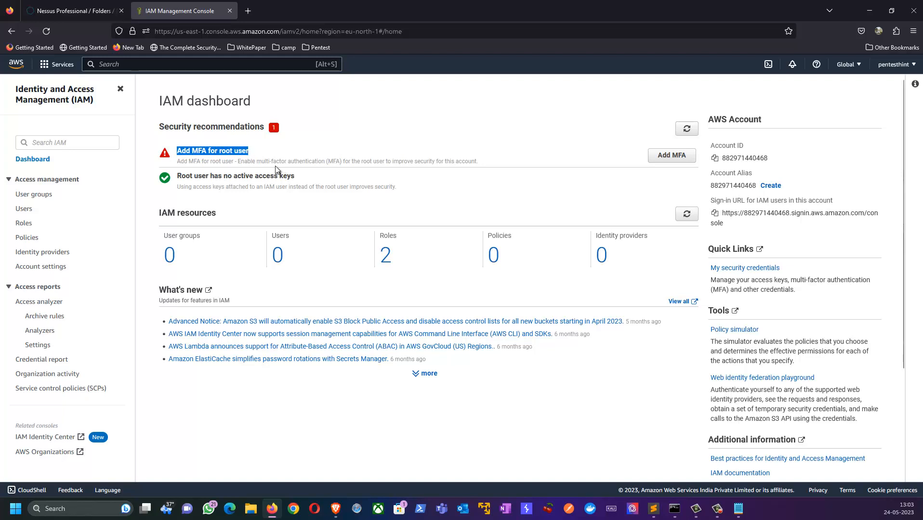
From the IAM Users list, start adding a user and enter the name Pentester
left_click(23, 208)
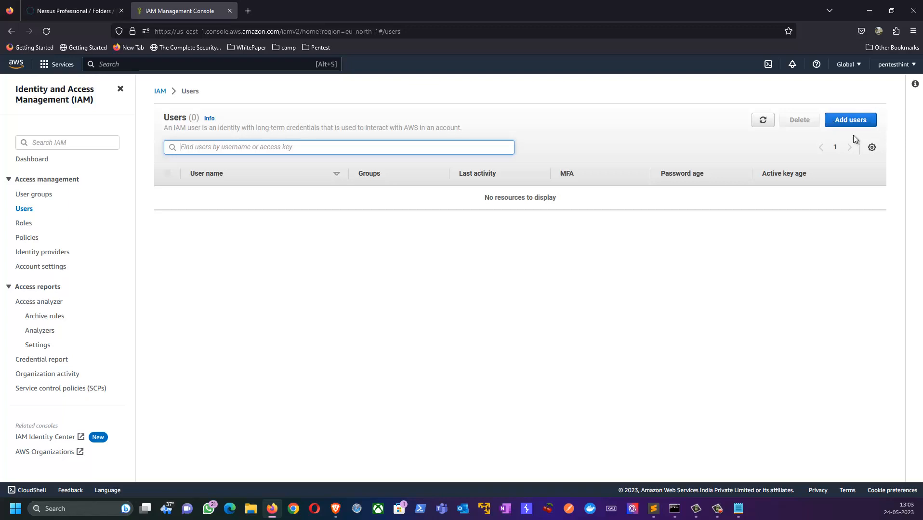
left_click(839, 124)
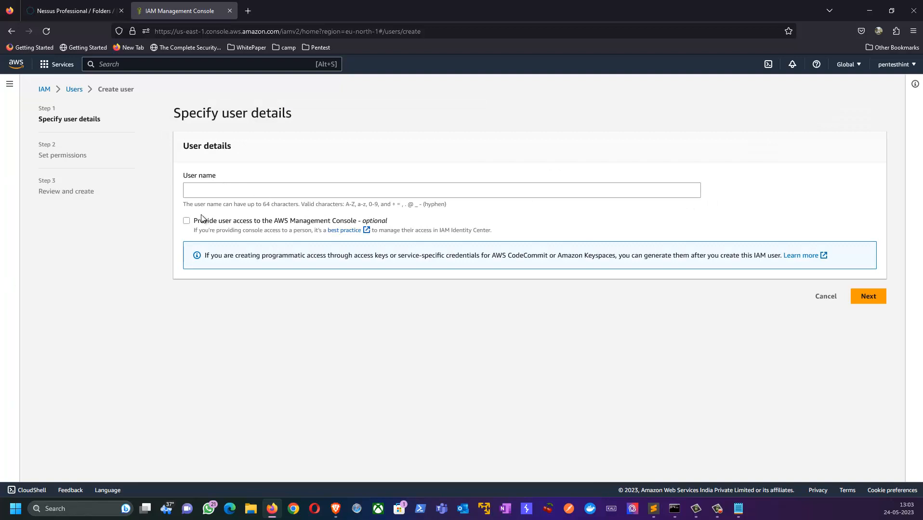
left_click_drag(186, 206, 273, 210)
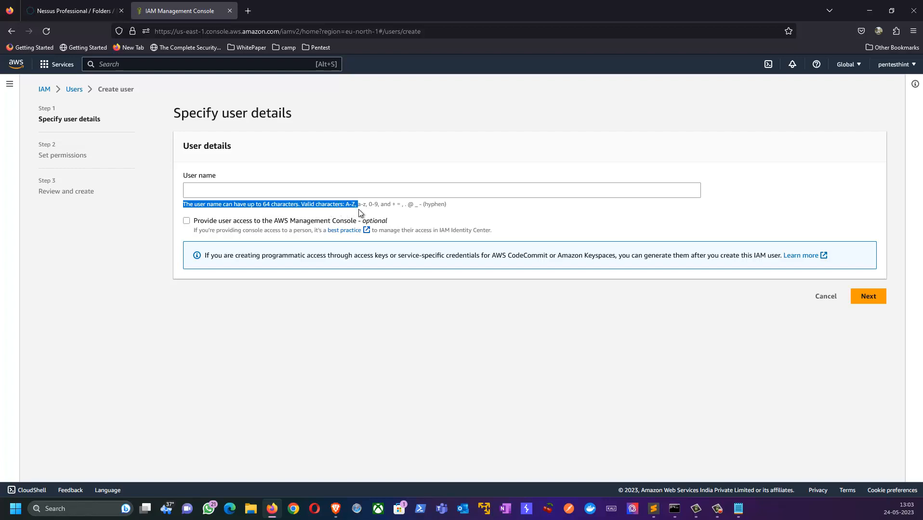
left_click_drag(374, 210, 468, 214)
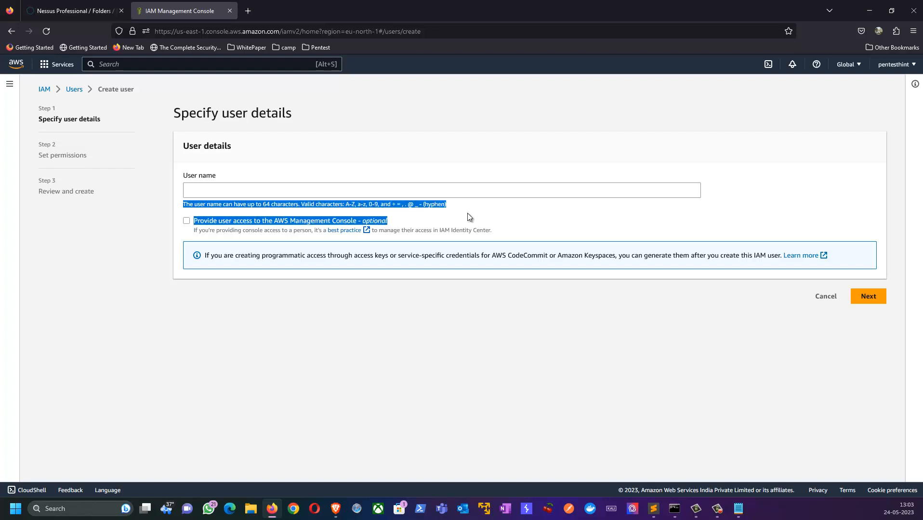
left_click(200, 190)
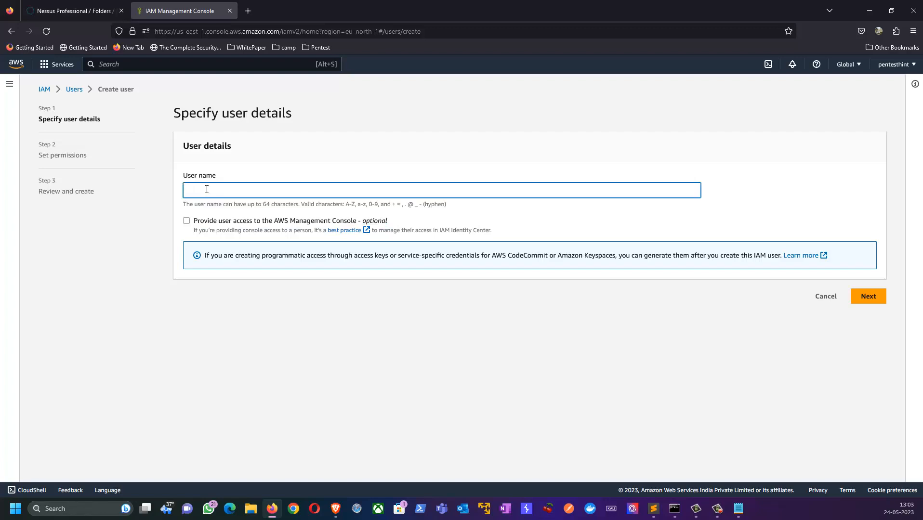
type("Pentester")
Go to the permissions step and begin a user group named SecurityAudit, browsing its policy list
left_click(870, 298)
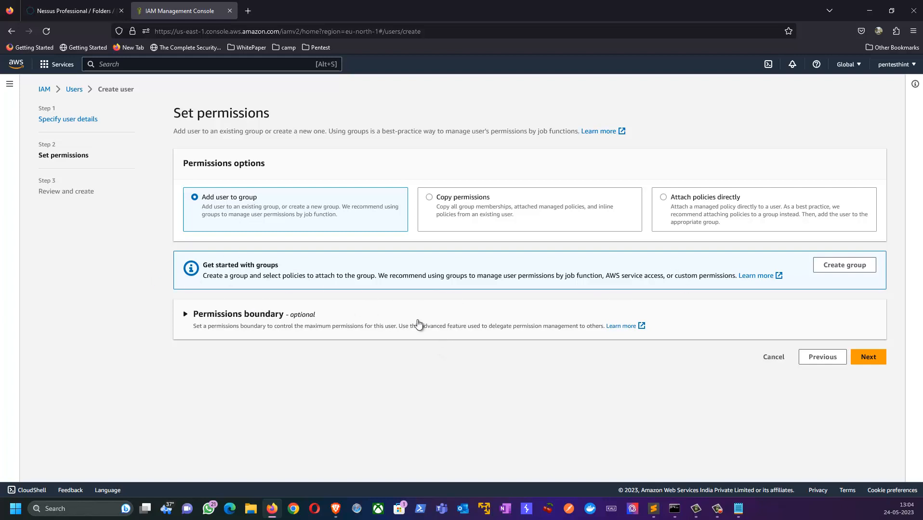
left_click(839, 278)
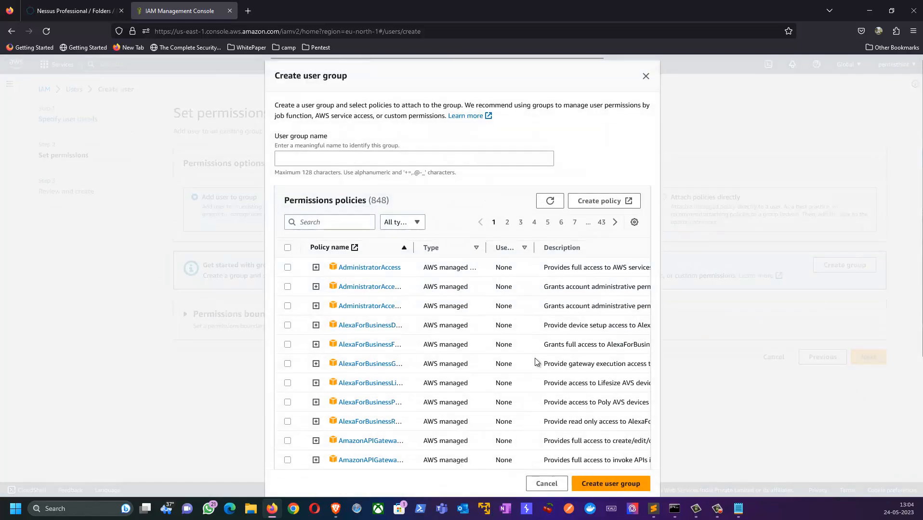
left_click(298, 159)
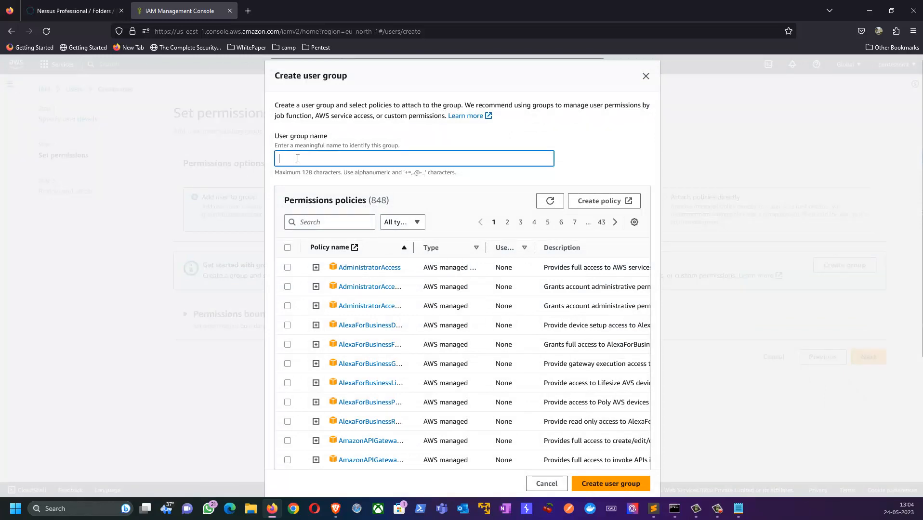
type("Se")
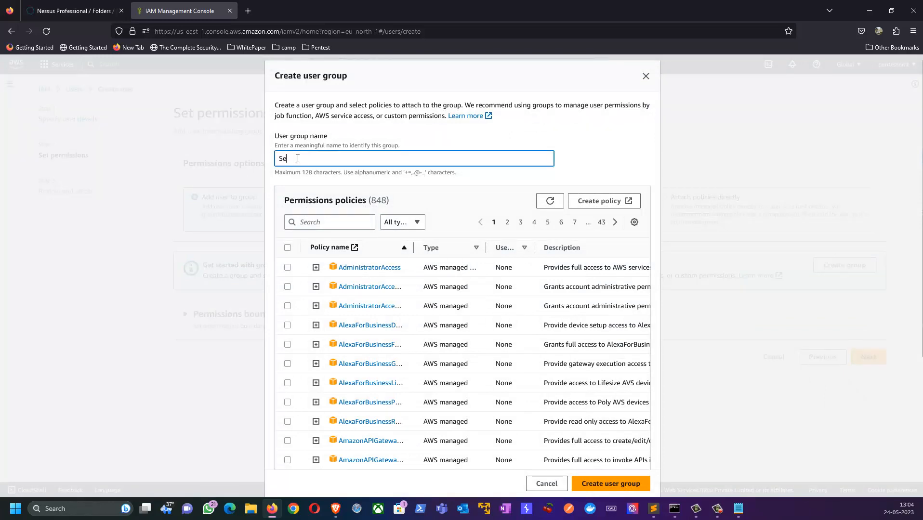
type("curityAudit")
scroll(381, 315, "down", 2)
scroll(382, 315, "down", 2)
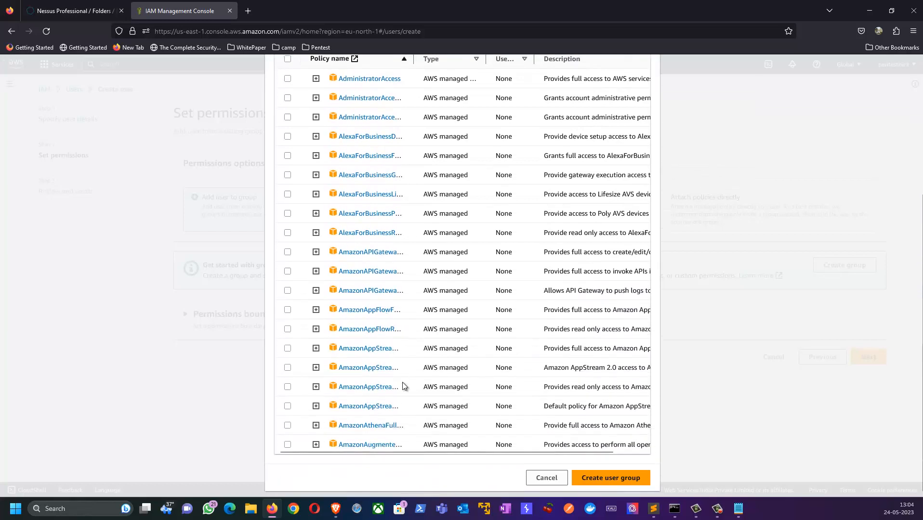
scroll(404, 386, "up", 4)
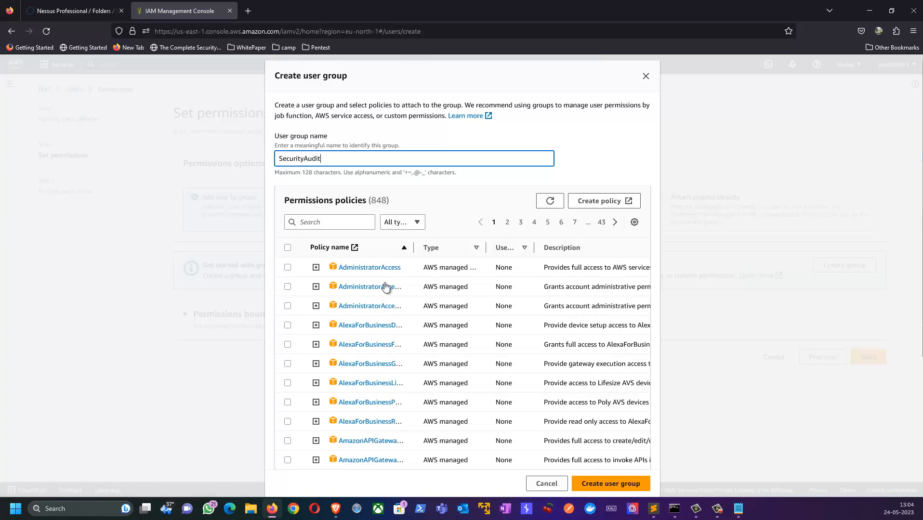
Filter policies by 'security' and inspect the SecurityAudit policy's JSON permissions
left_click(324, 222)
type("security")
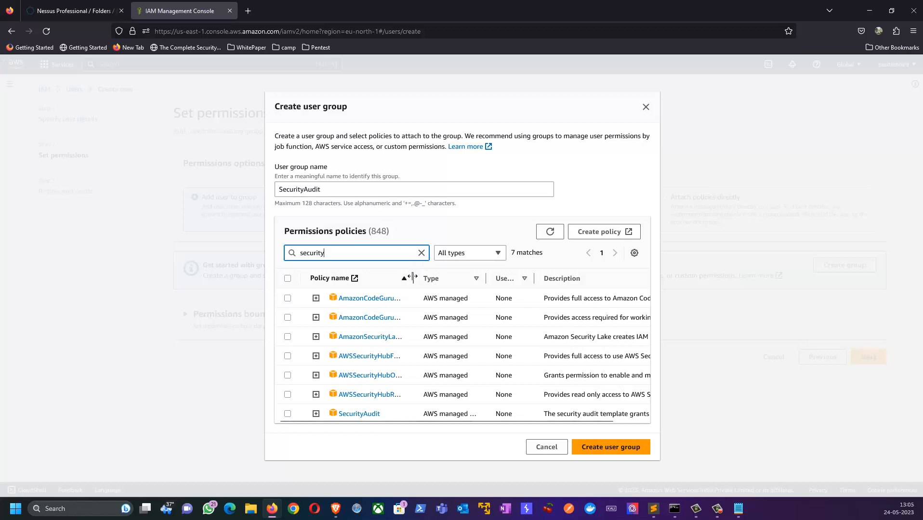
left_click_drag(413, 279, 493, 285)
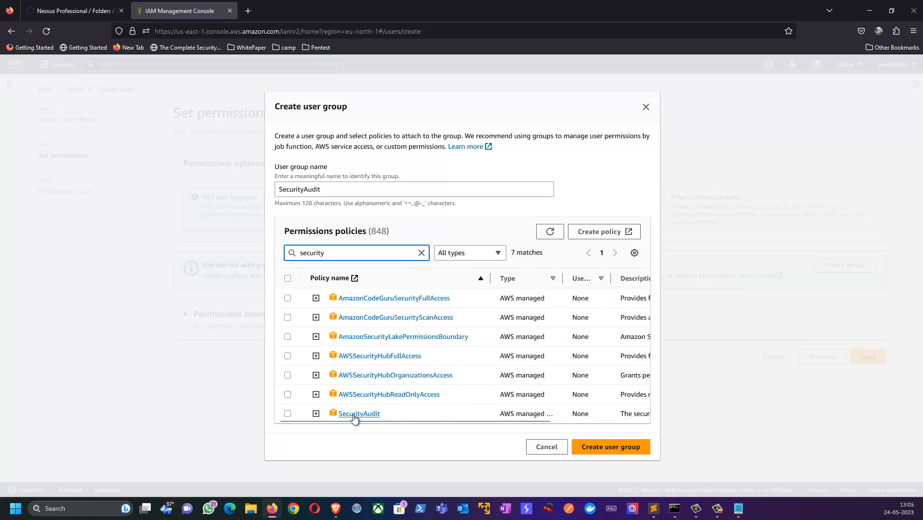
left_click(316, 414)
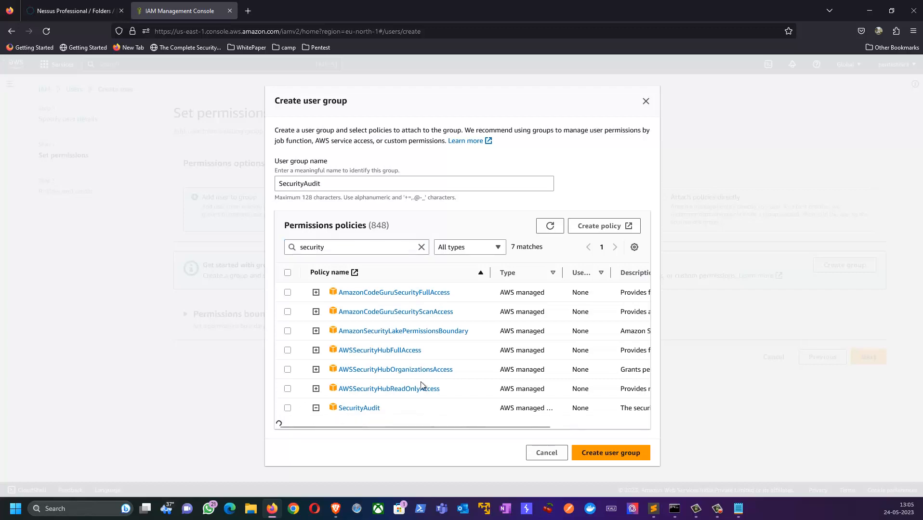
scroll(424, 371, "down", 3)
scroll(409, 359, "down", 2)
scroll(405, 362, "up", 2)
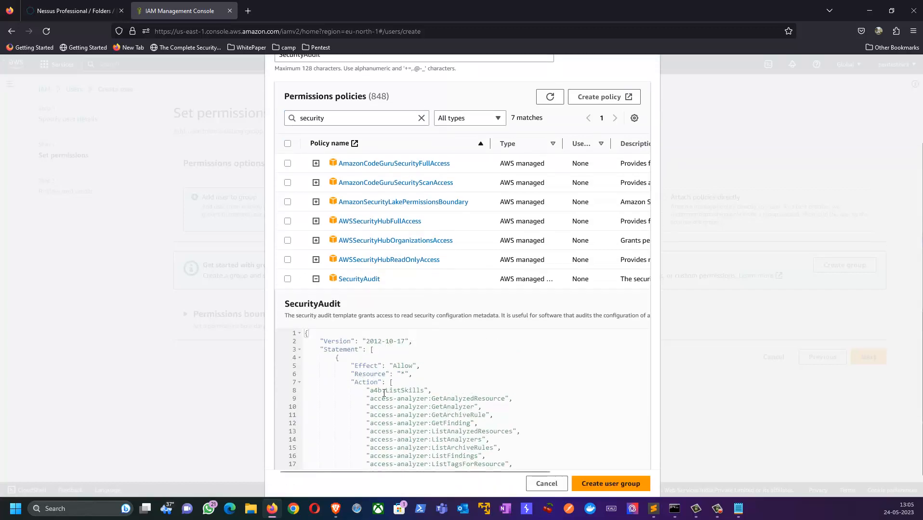
left_click_drag(432, 399, 500, 399)
left_click_drag(436, 407, 503, 430)
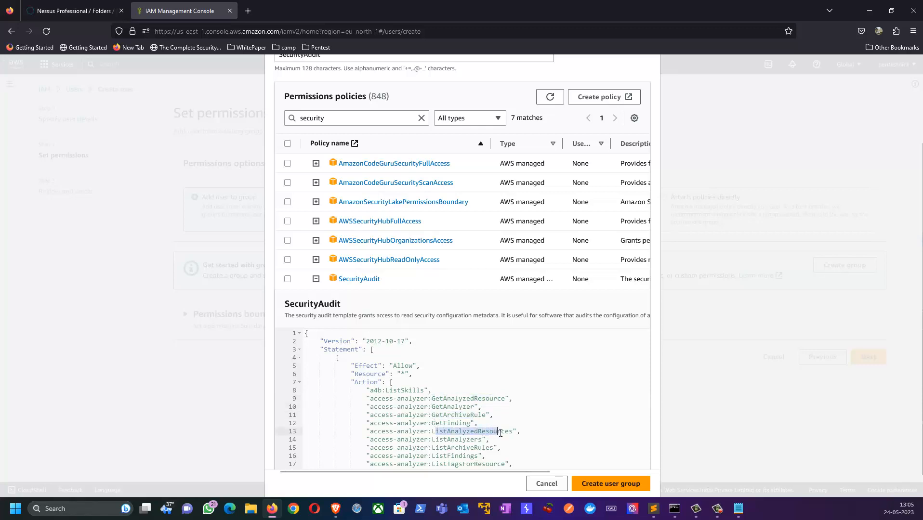
scroll(491, 433, "down", 10)
scroll(492, 436, "down", 20)
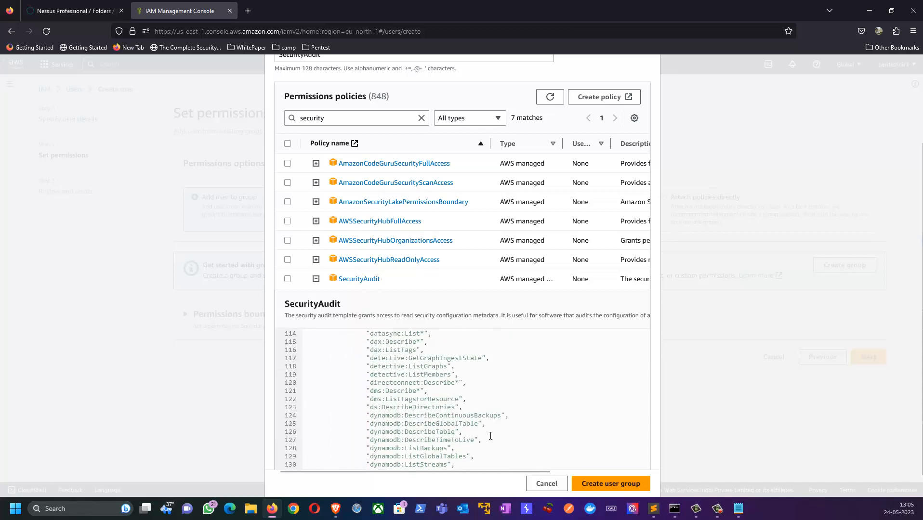
scroll(489, 437, "down", 10)
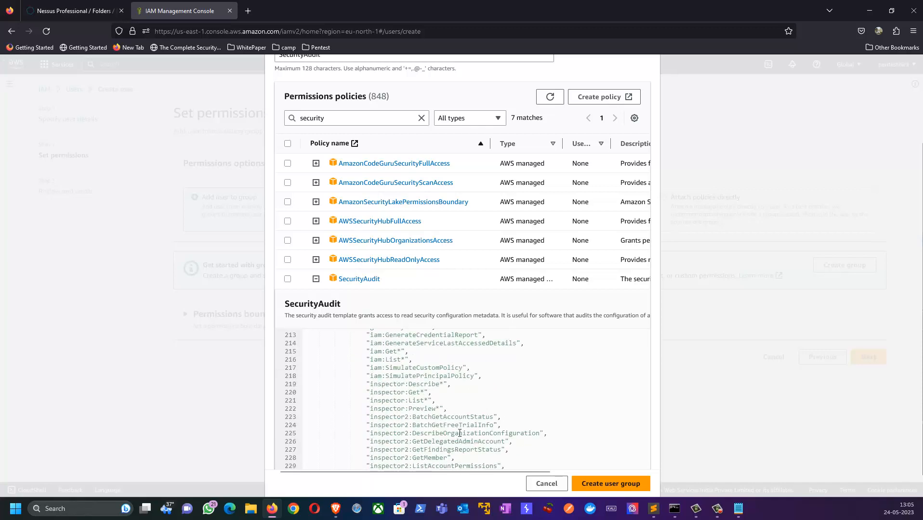
scroll(460, 433, "up", 20)
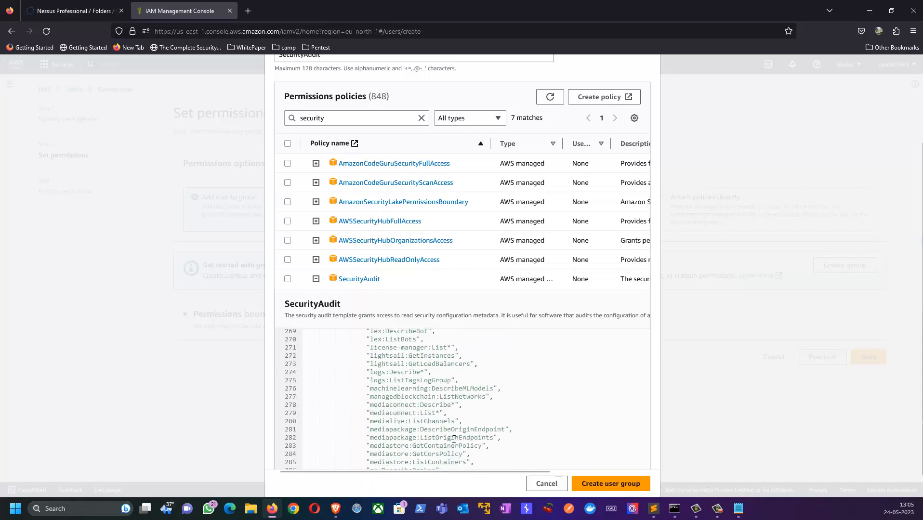
Collapse the policy details, try searching 'admini', then filter back to 'security'
left_click(317, 279)
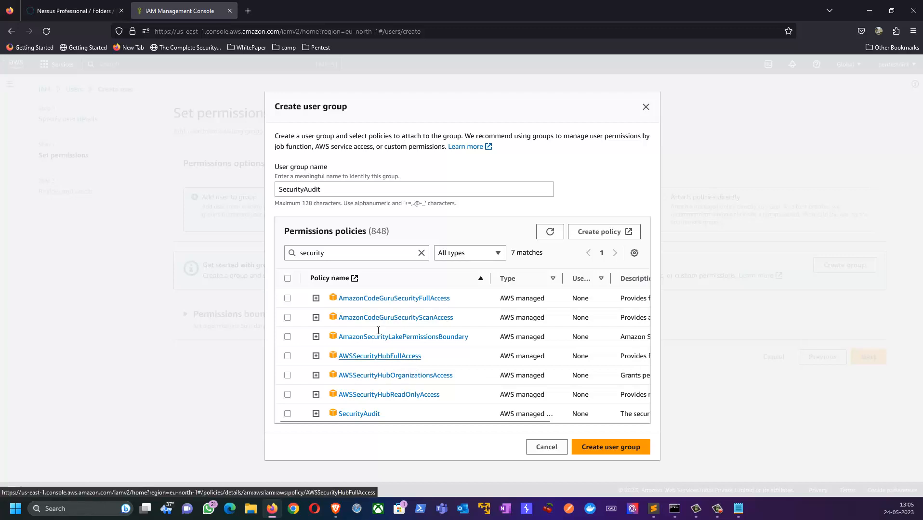
double_click(340, 255)
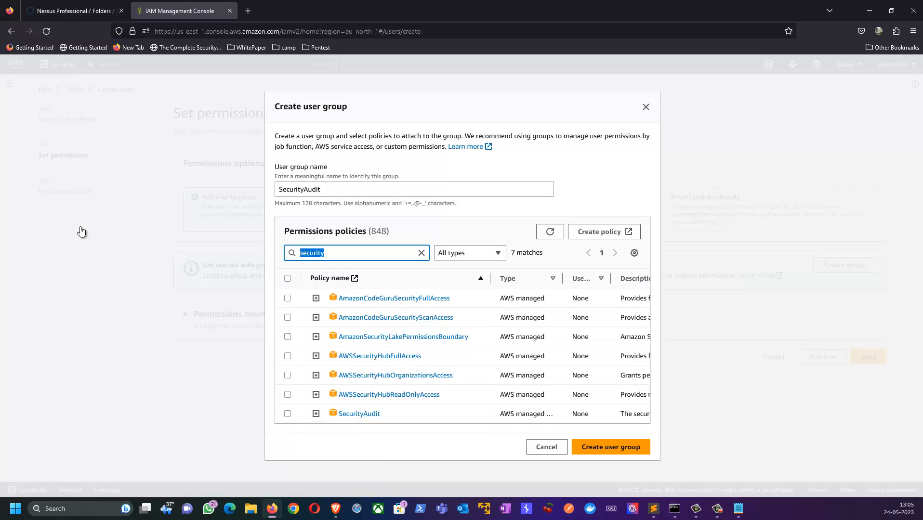
type("admini")
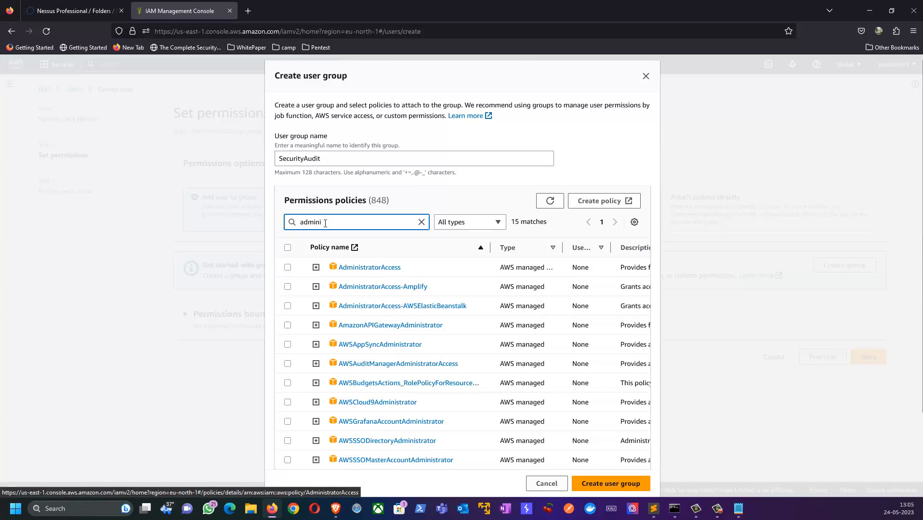
left_click_drag(326, 223, 265, 213)
type("security")
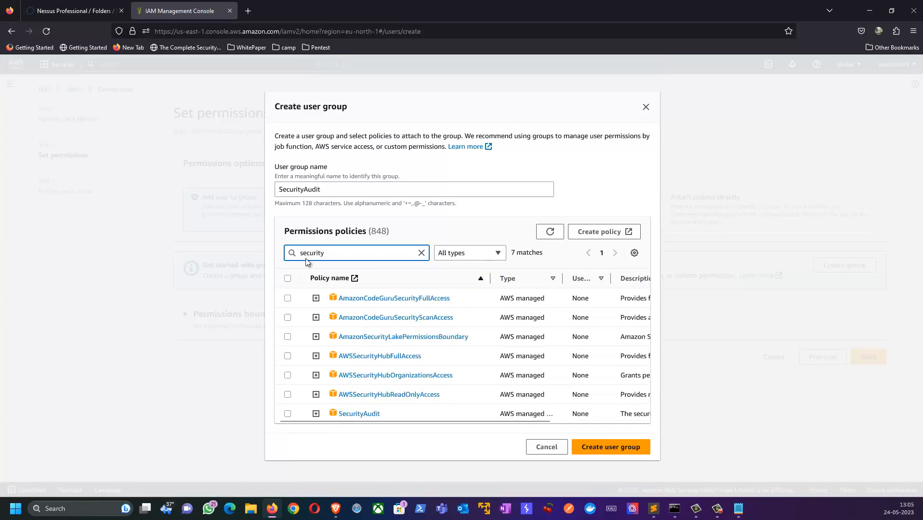
Attach the SecurityAudit policy, create the group, and select it for the new user
left_click(288, 414)
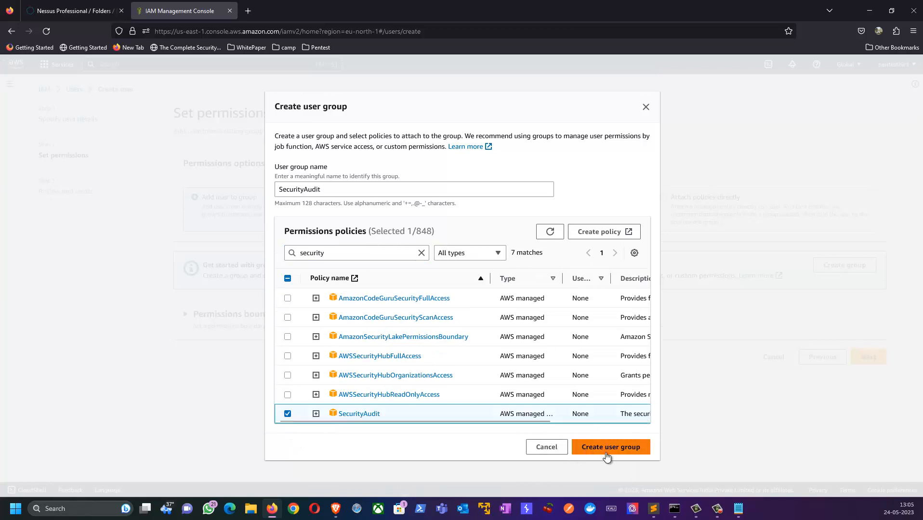
left_click(621, 449)
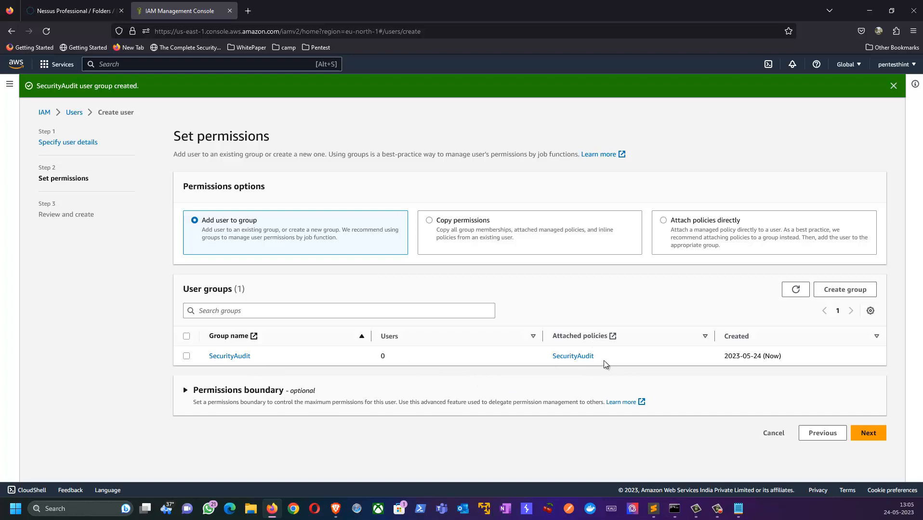
left_click_drag(759, 356, 730, 358)
left_click(187, 357)
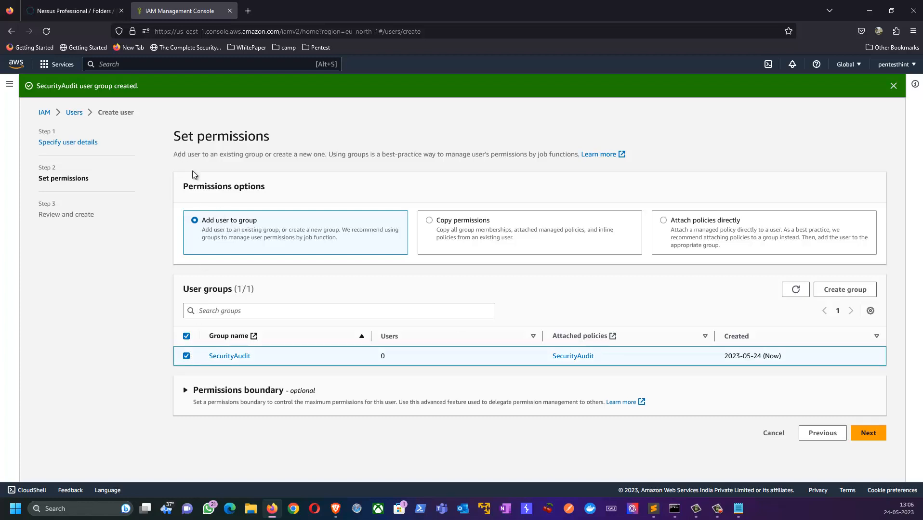
Review the Pentester summary and create the user in the SecurityAudit group
left_click(873, 435)
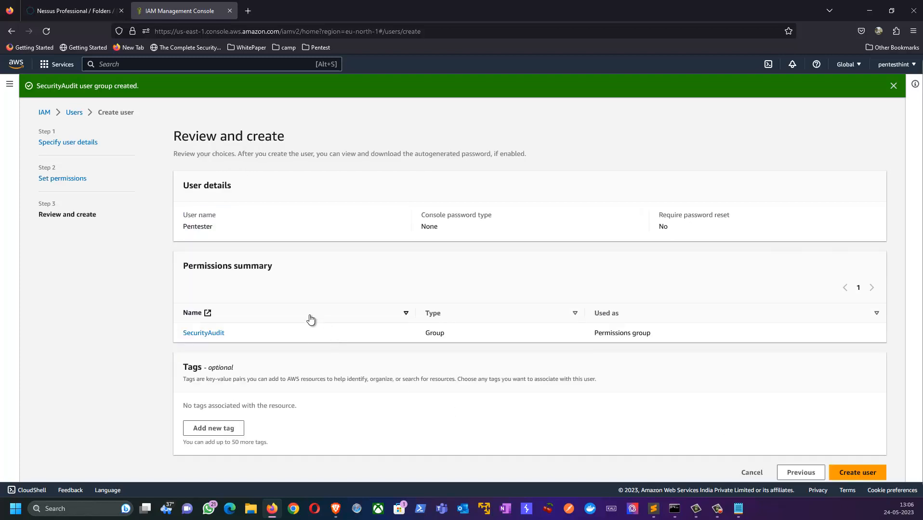
left_click_drag(173, 137, 327, 151)
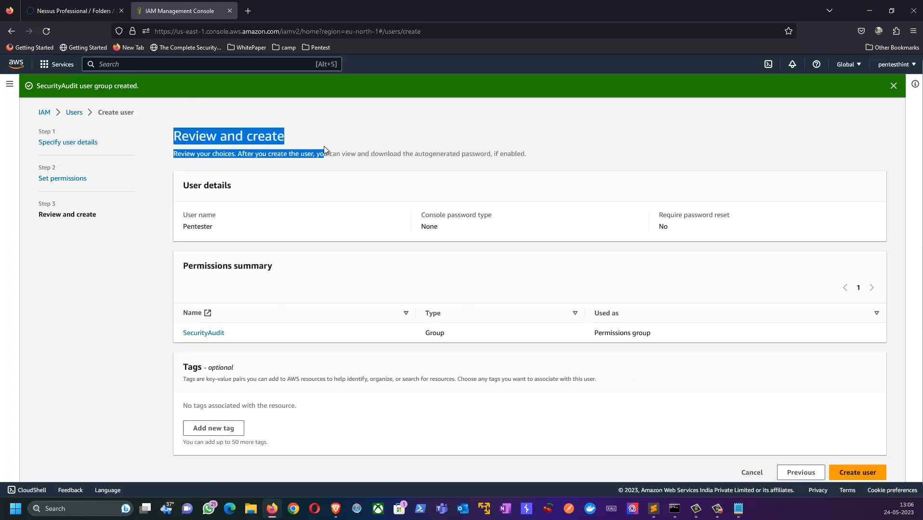
left_click(195, 157)
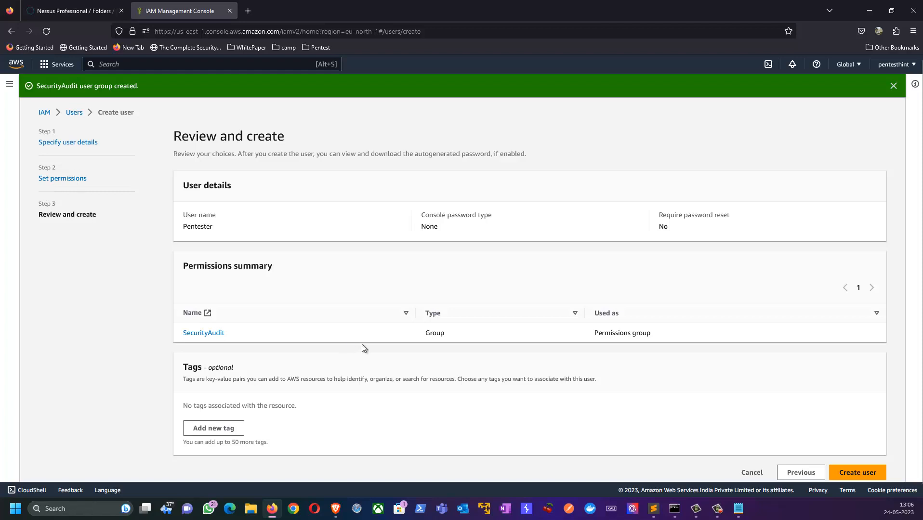
scroll(313, 336, "down", 1)
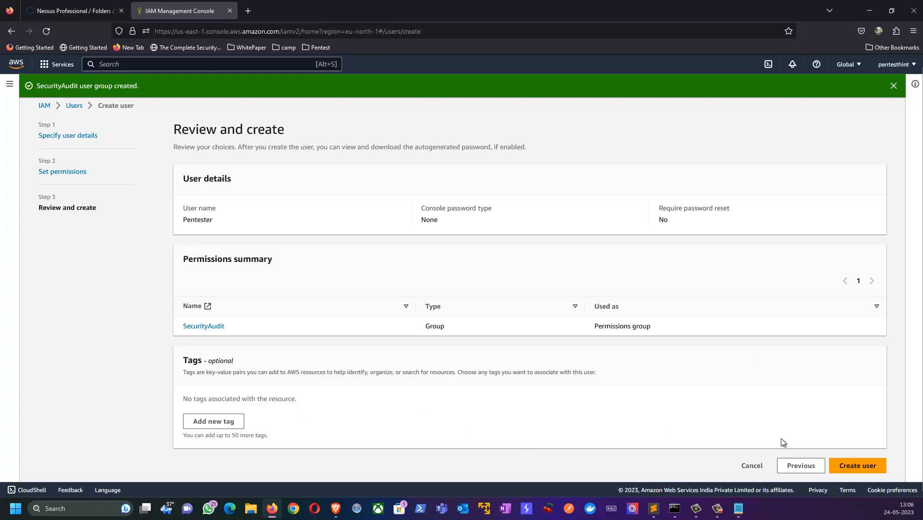
left_click(870, 470)
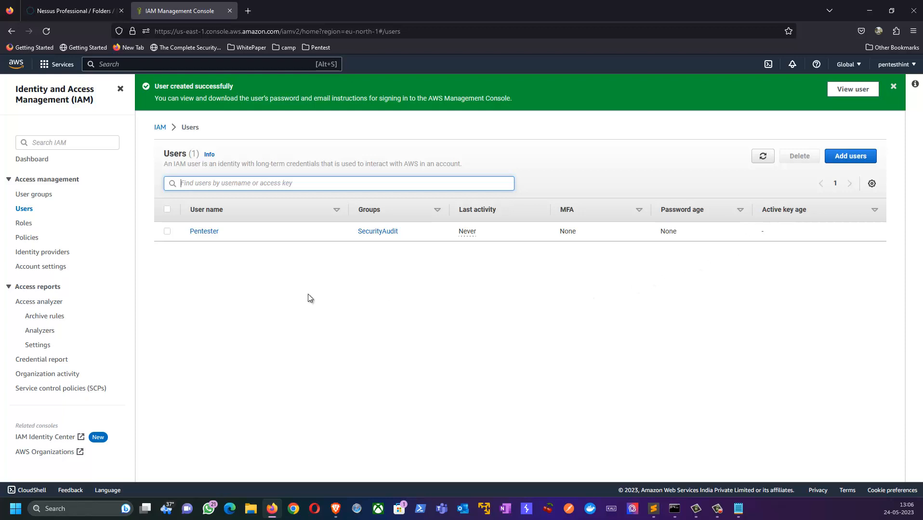
Open the Pentester user's details and highlight its ARN, console access and creation date
left_click(202, 232)
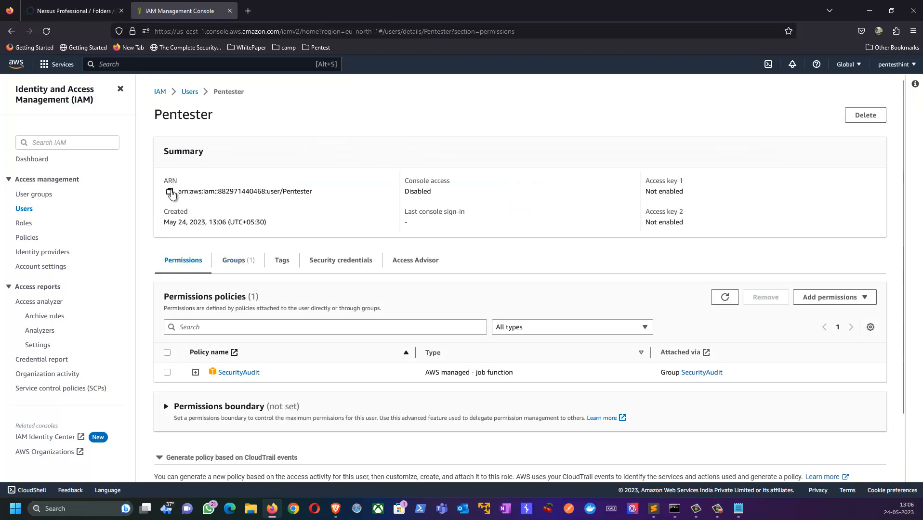
left_click_drag(180, 192, 328, 198)
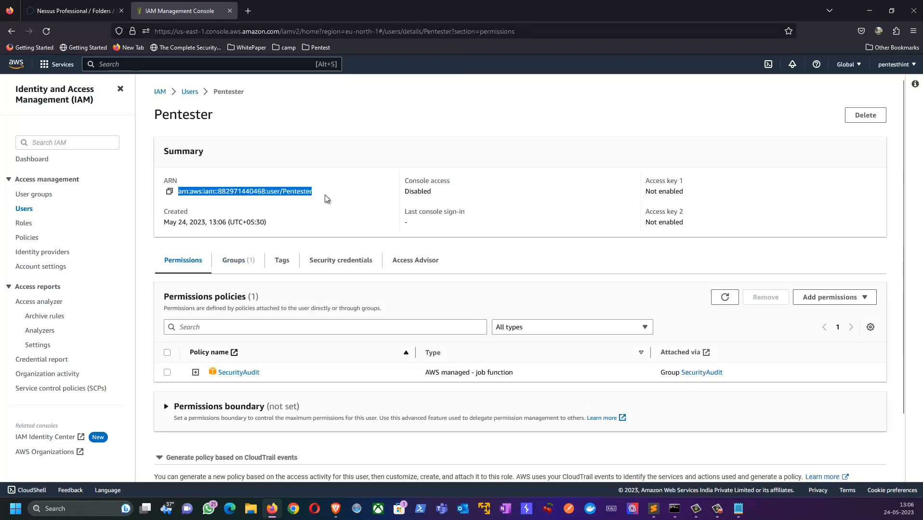
left_click_drag(406, 182, 433, 195)
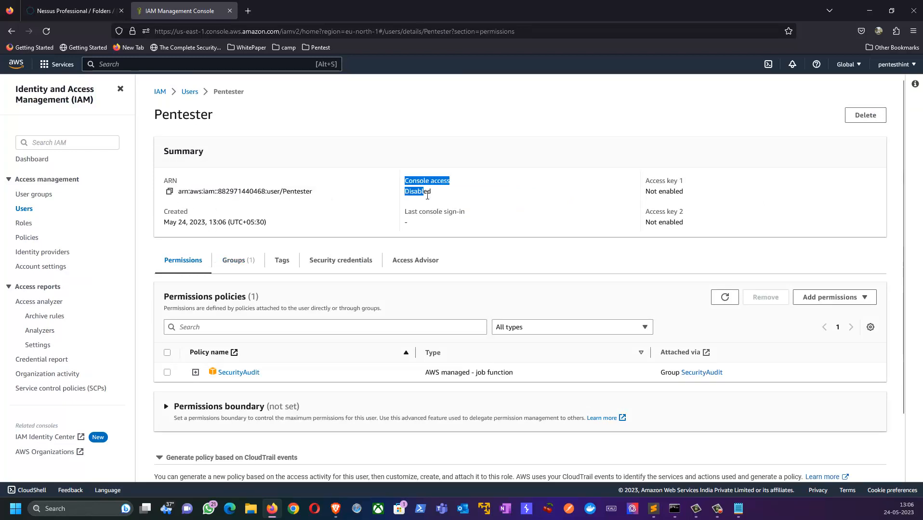
left_click(173, 219)
left_click_drag(173, 219, 314, 238)
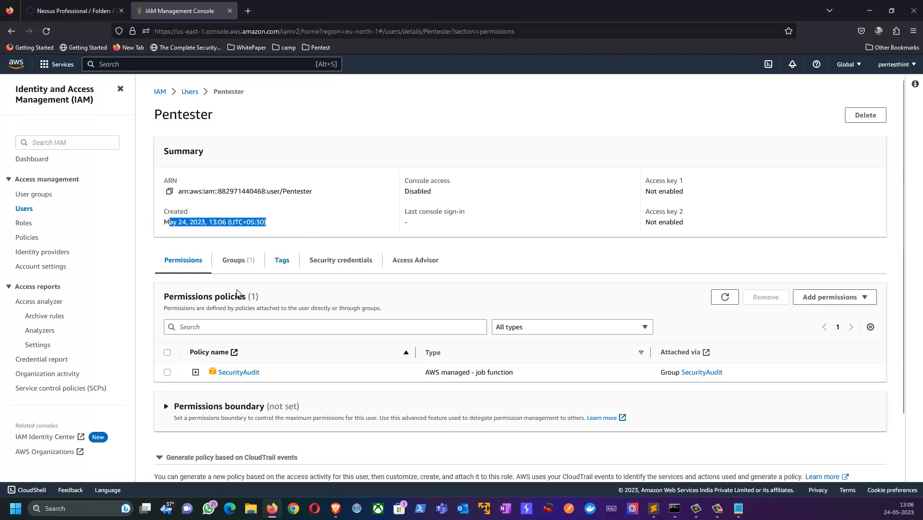
left_click_drag(178, 297, 260, 323)
Browse the Groups, Tags and Security credentials tabs, then confirm the SecurityAudit policy under Permissions
left_click(233, 263)
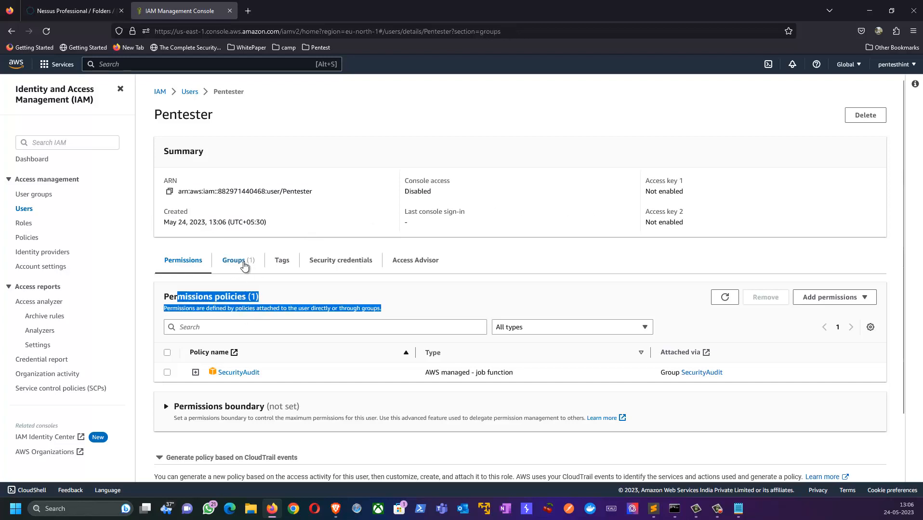
left_click(282, 262)
left_click(309, 267)
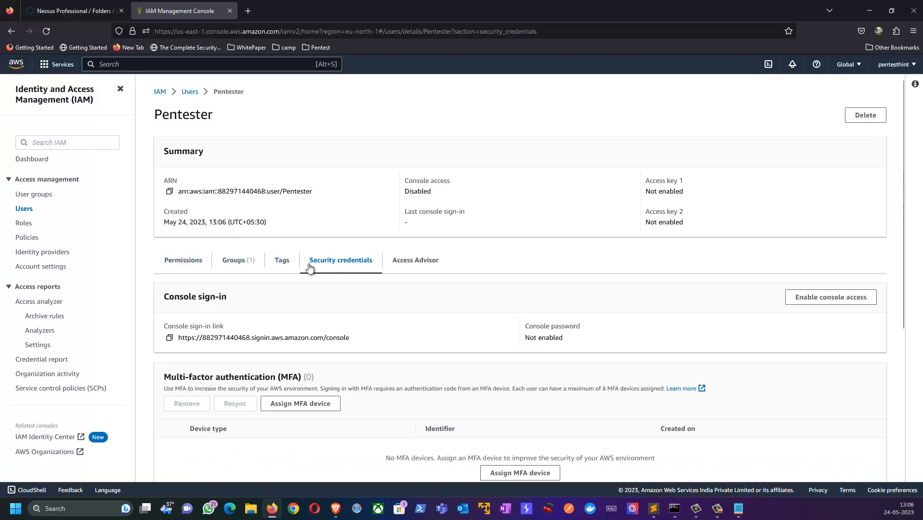
left_click(184, 270)
scroll(297, 335, "down", 3)
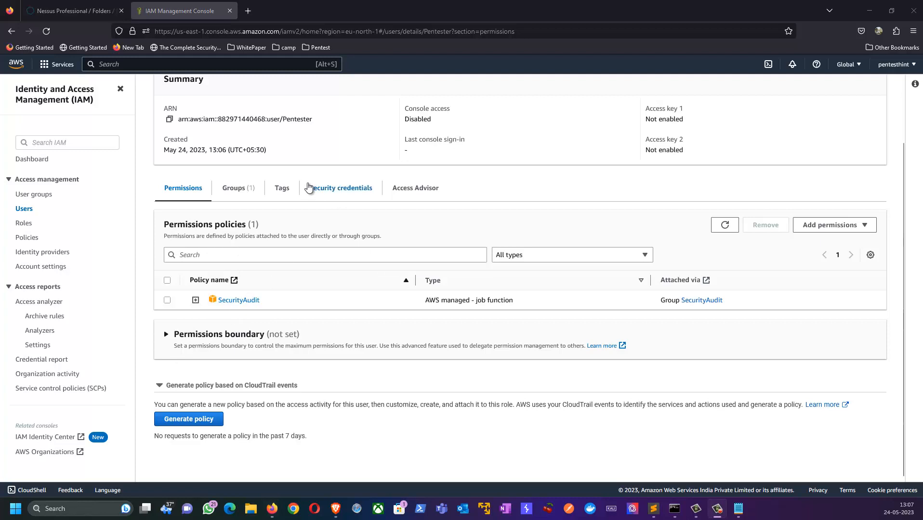
left_click(74, 19)
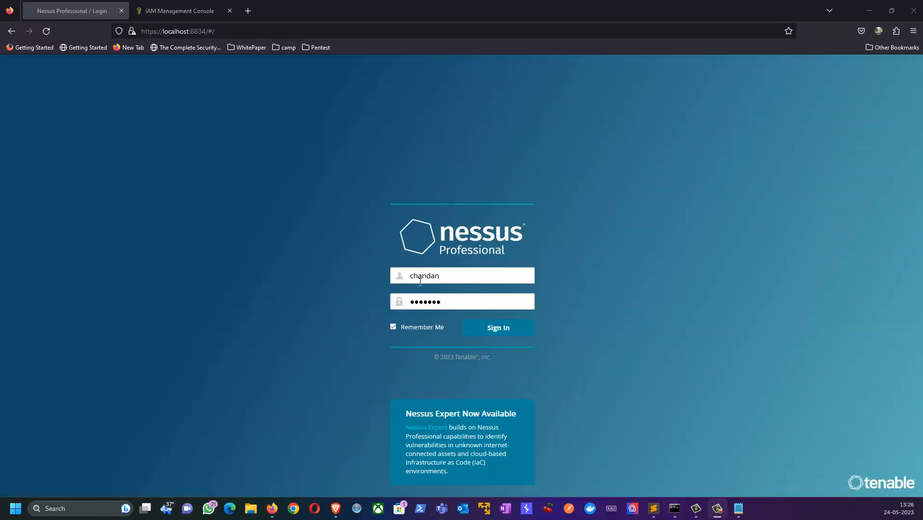
Sign in to Nessus and start an Audit Cloud Infrastructure scan named 'aws compliance test'
left_click(486, 332)
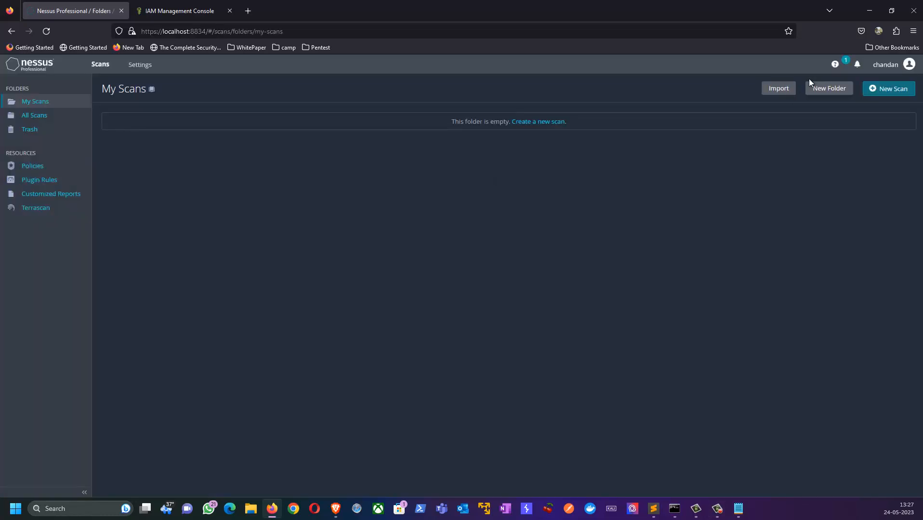
left_click(891, 94)
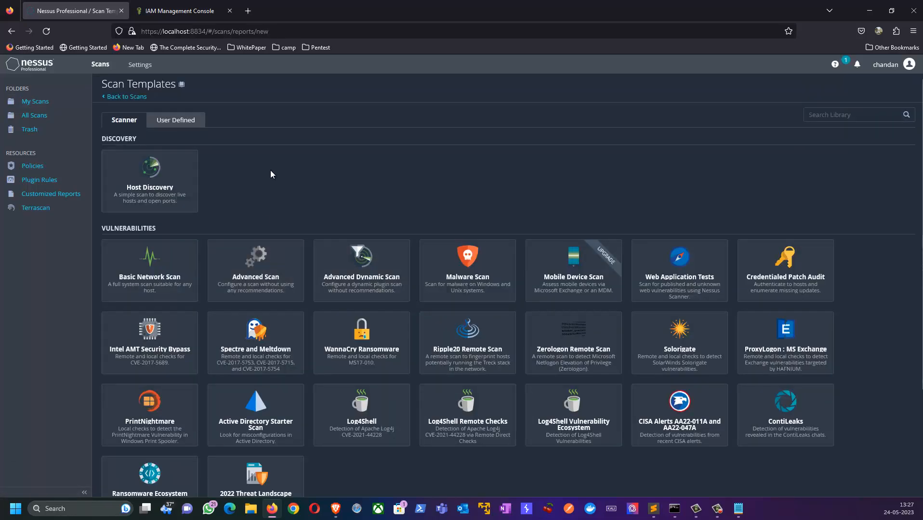
scroll(272, 176, "down", 5)
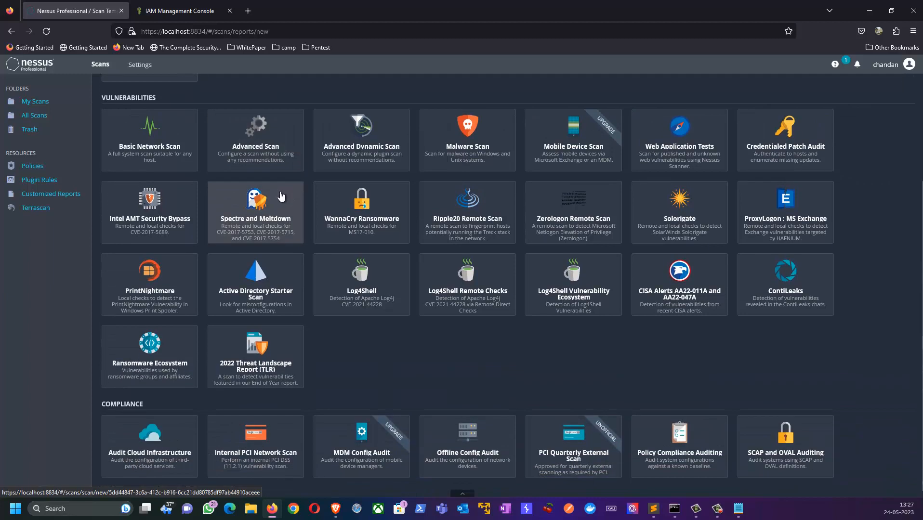
left_click_drag(117, 408, 124, 458)
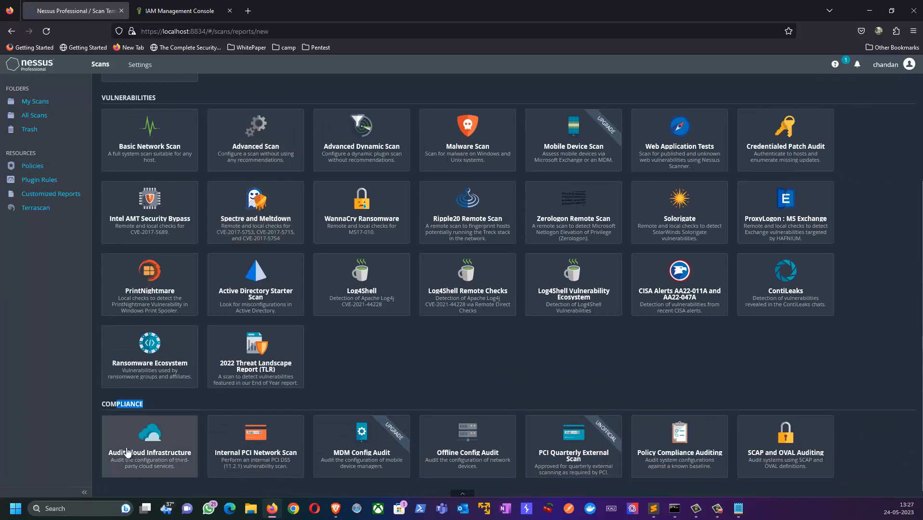
left_click(150, 463)
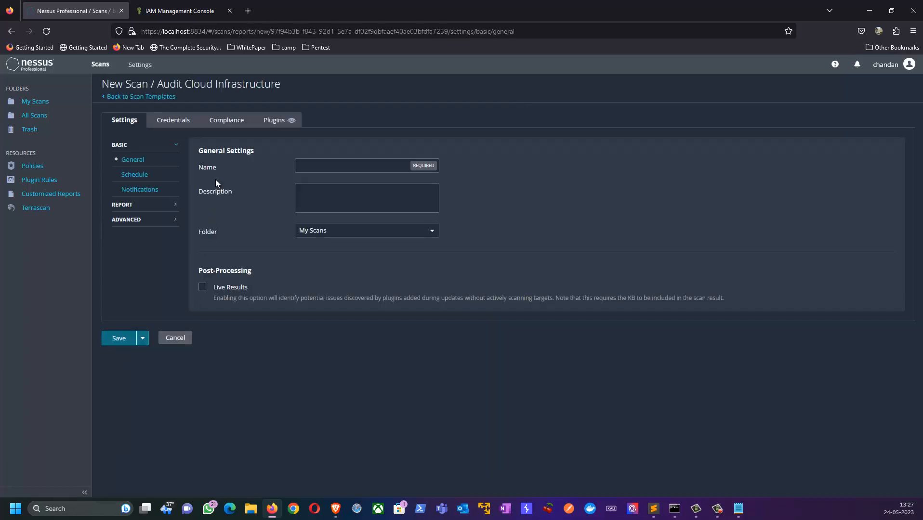
left_click(317, 169)
type("aws compl")
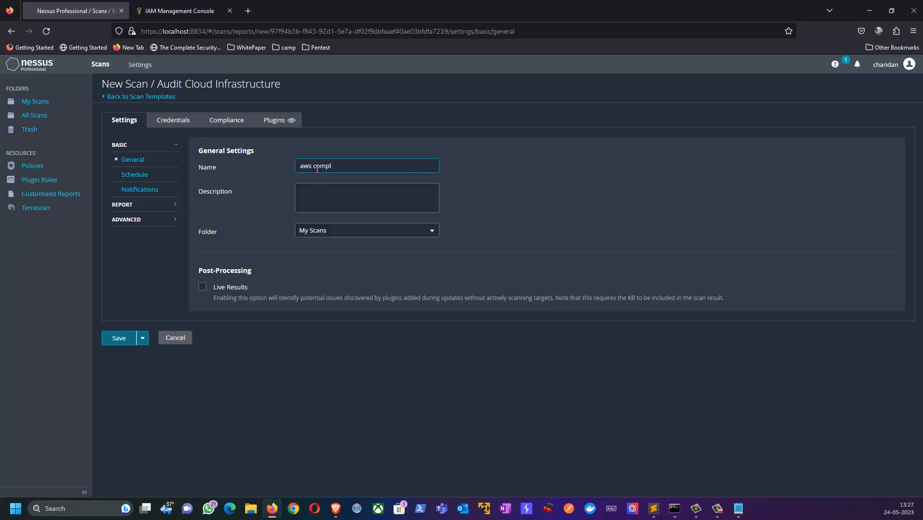
type("iance test")
Add Amazon AWS as the only cloud credential, removing Google Cloud Platform and Microsoft Azure
left_click(166, 123)
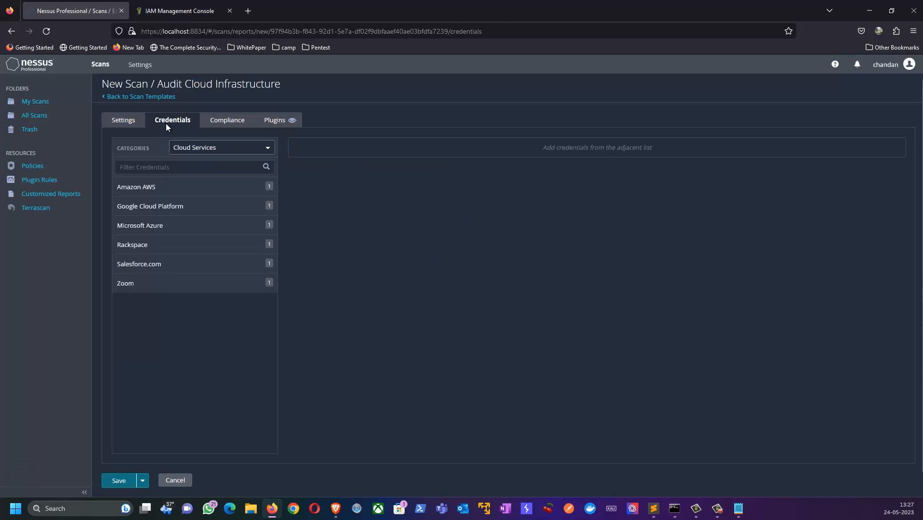
left_click(144, 188)
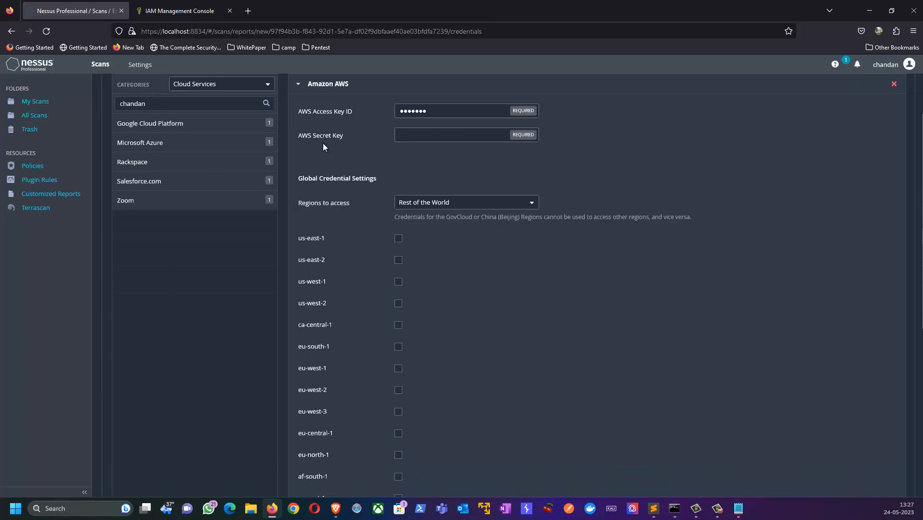
left_click(150, 127)
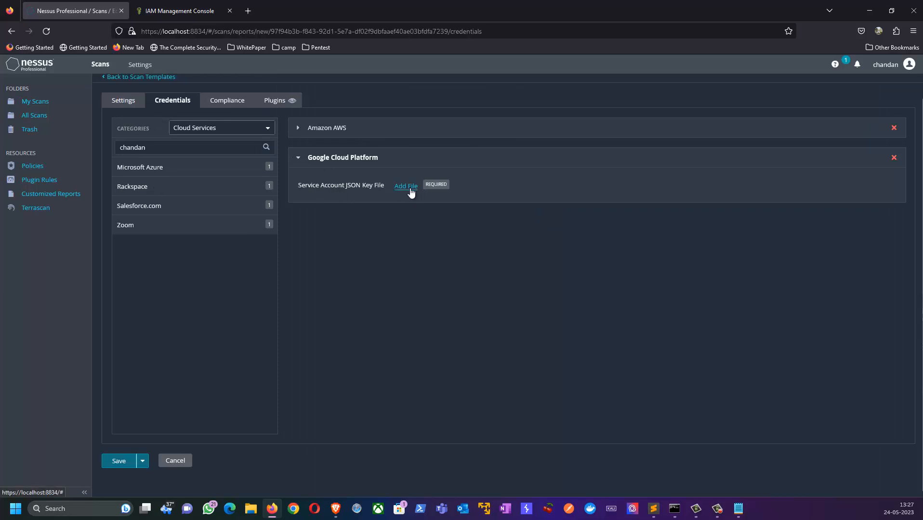
left_click(142, 168)
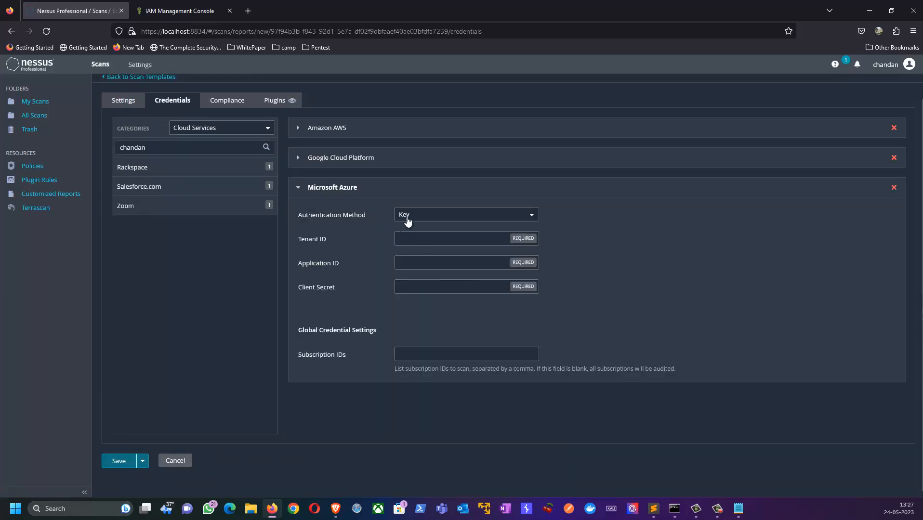
left_click(895, 188)
left_click(892, 160)
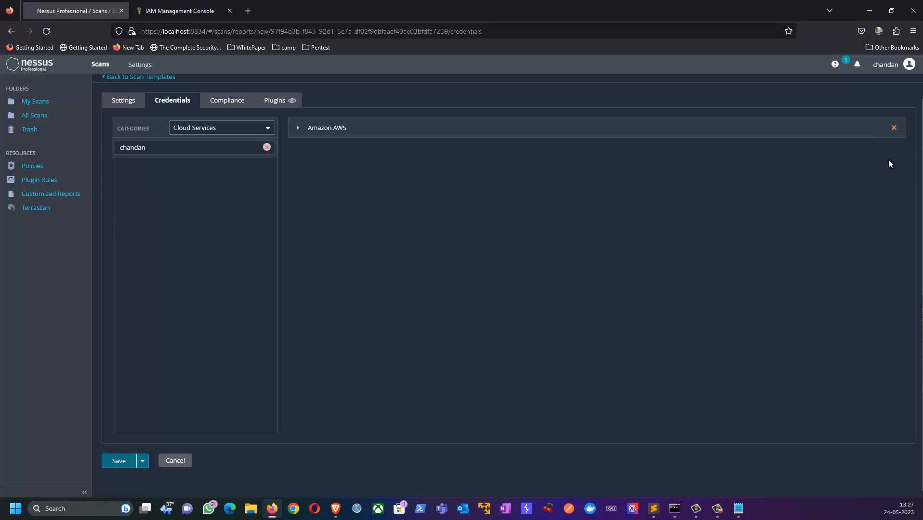
left_click(299, 129)
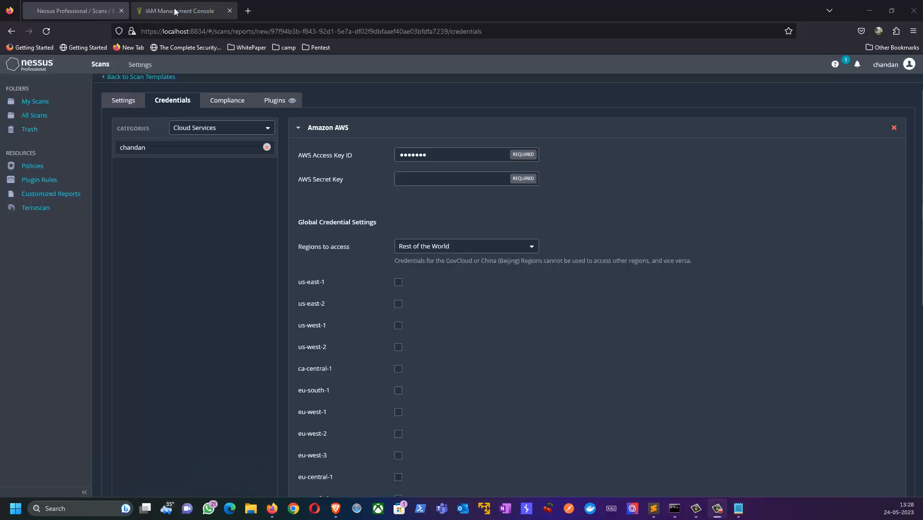
left_click(177, 14)
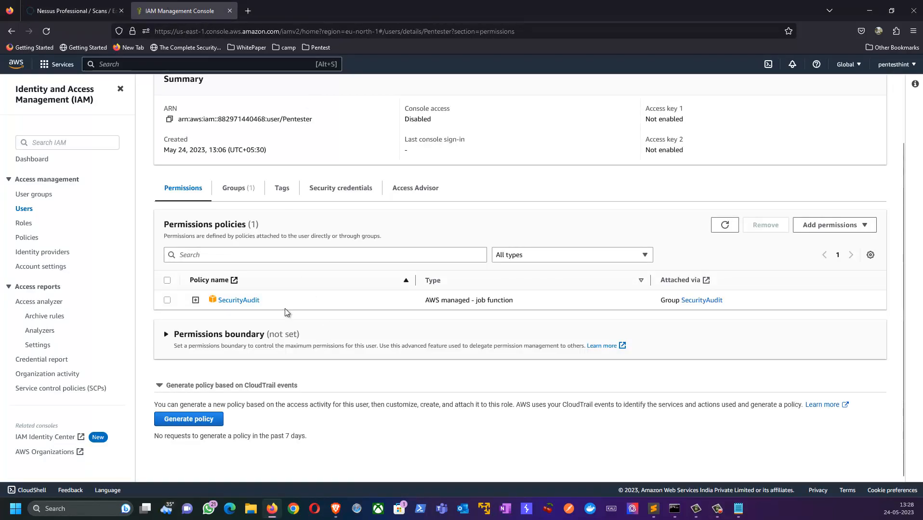
Go to the Pentester user's Security credentials and begin creating an access key
scroll(183, 268, "up", 3)
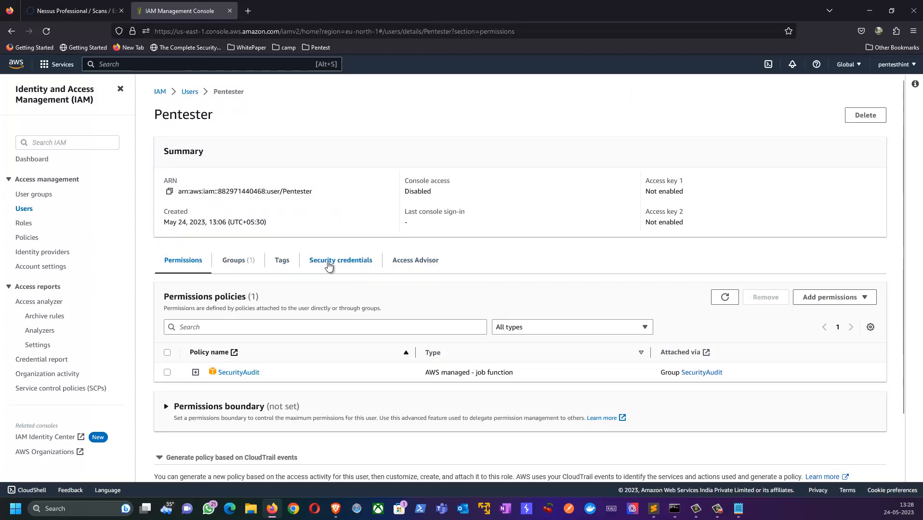
left_click(328, 266)
scroll(411, 292, "down", 2)
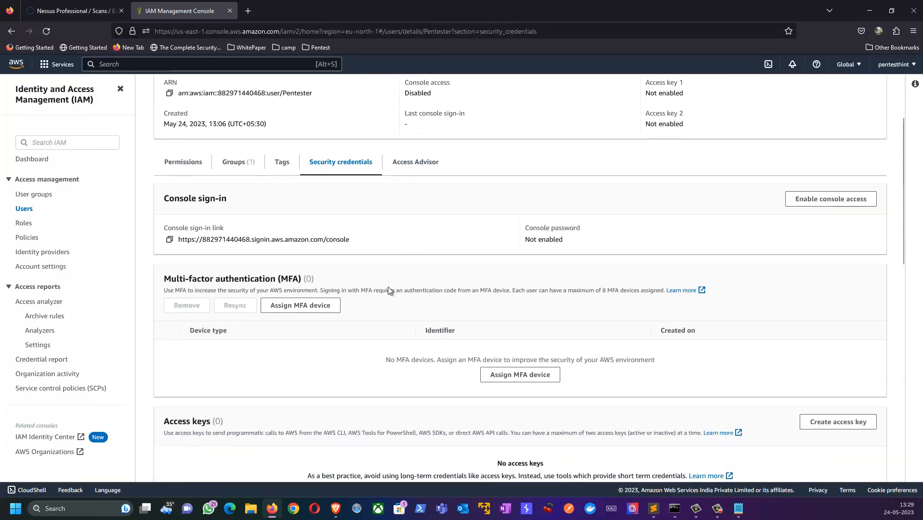
scroll(336, 312, "down", 3)
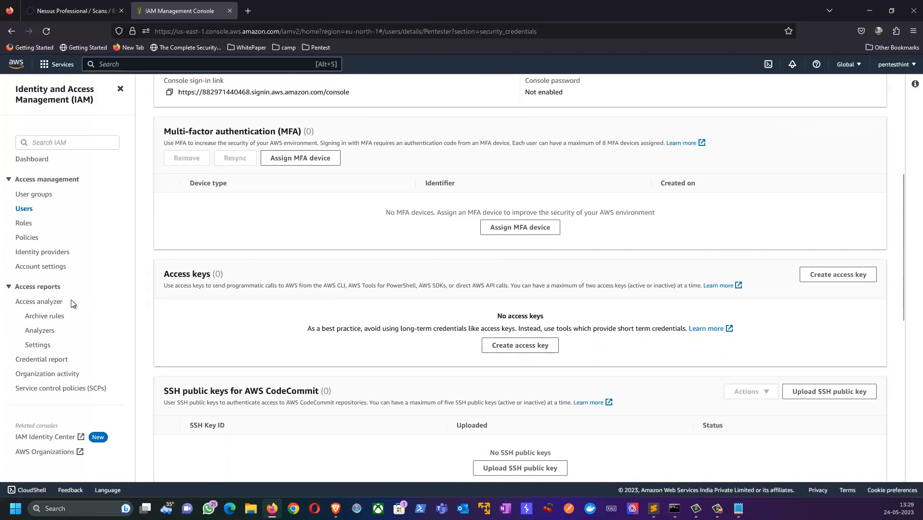
scroll(311, 327, "down", 2)
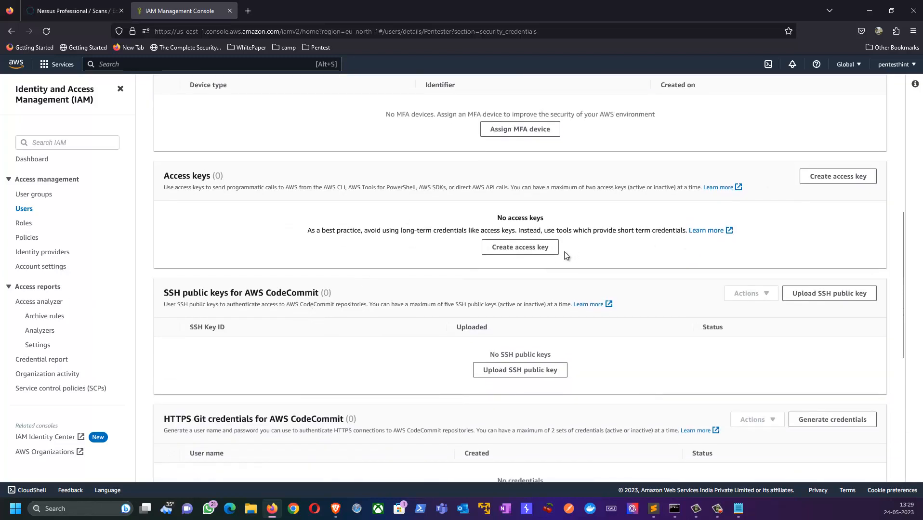
left_click(516, 251)
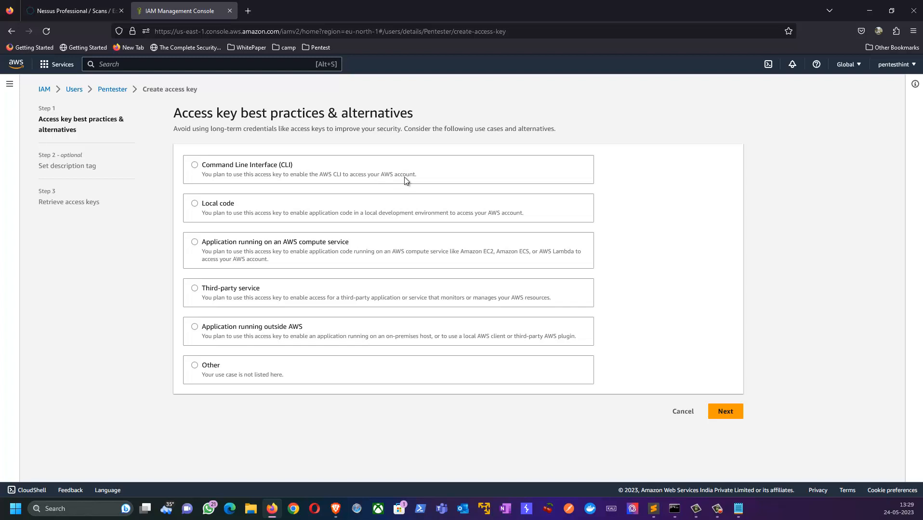
Create a CLI access key tagged 'accesskey' for Pentester and copy its access key ID
left_click(195, 165)
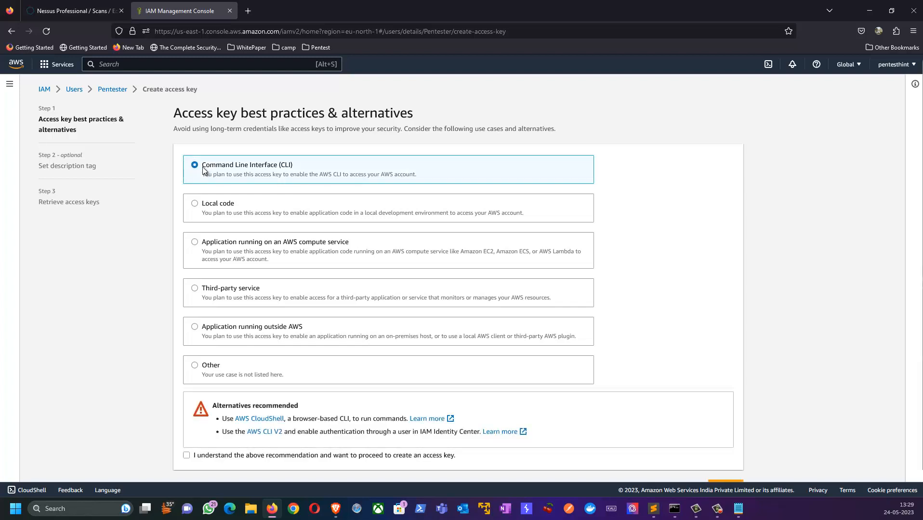
scroll(339, 353, "down", 1)
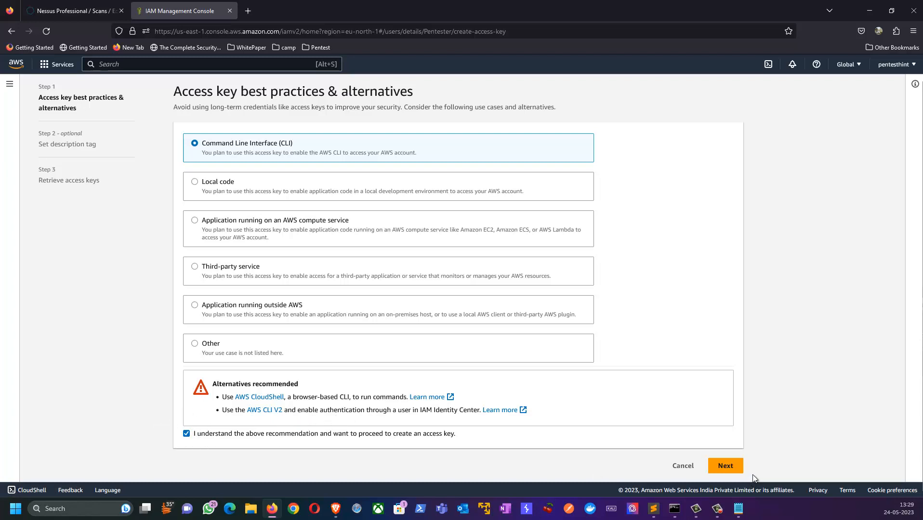
left_click(725, 466)
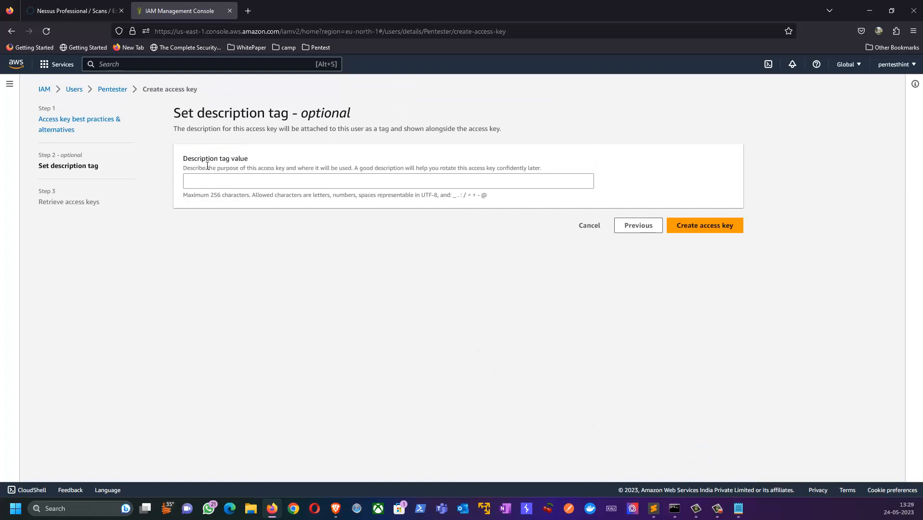
left_click(264, 176)
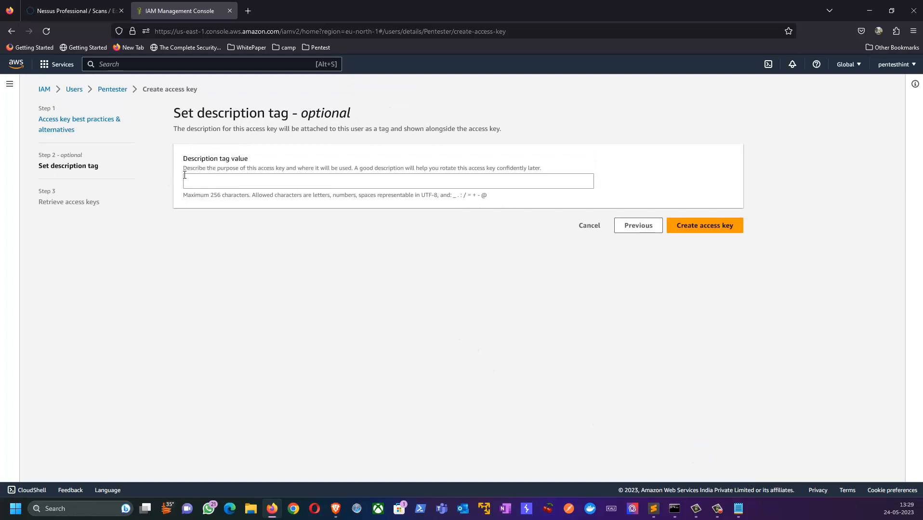
left_click(243, 179)
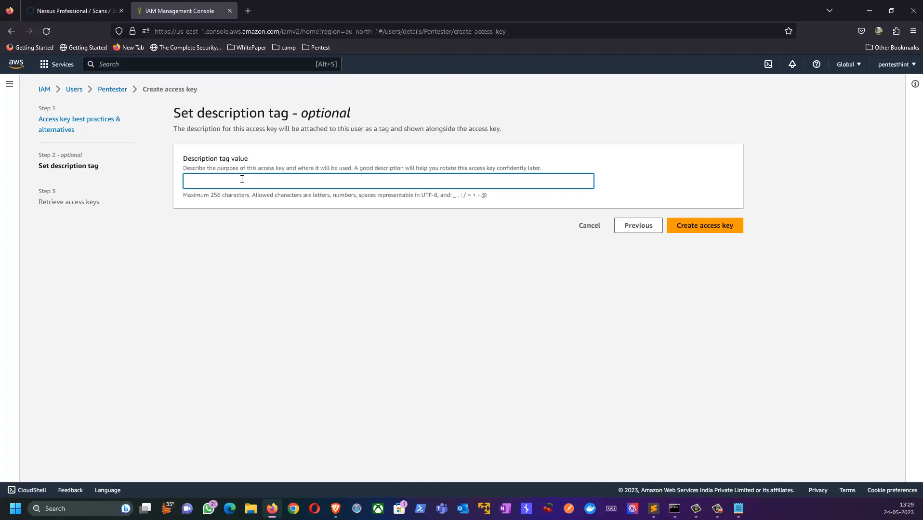
type("accesskey")
left_click(713, 230)
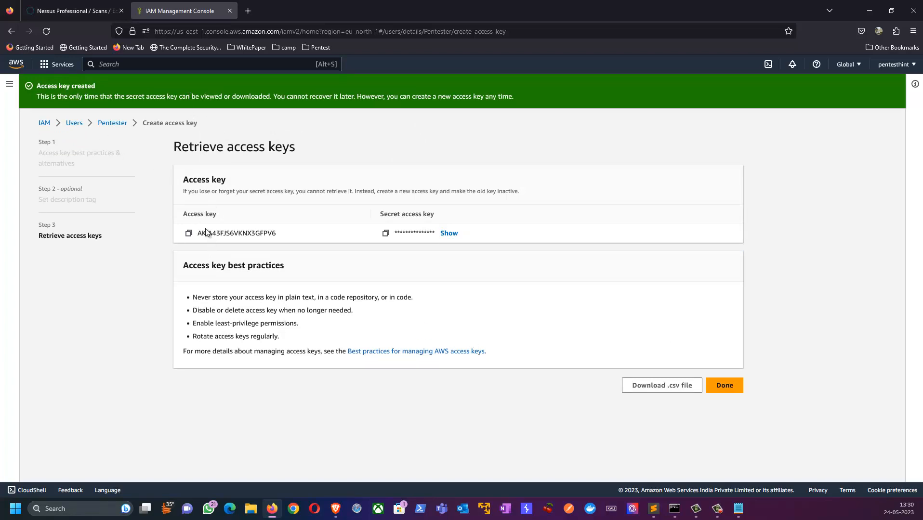
left_click(190, 235)
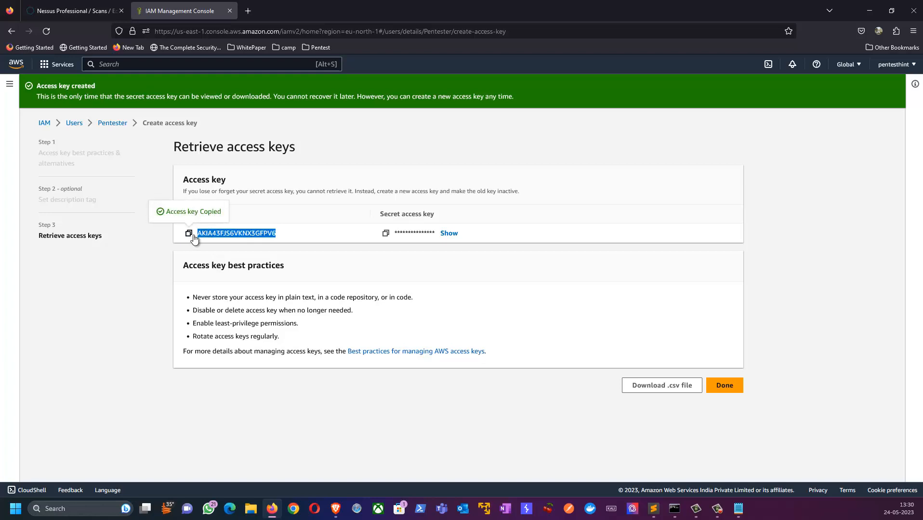
Replace the AWS Access Key ID value in Nessus with the new access key ID
left_click(75, 10)
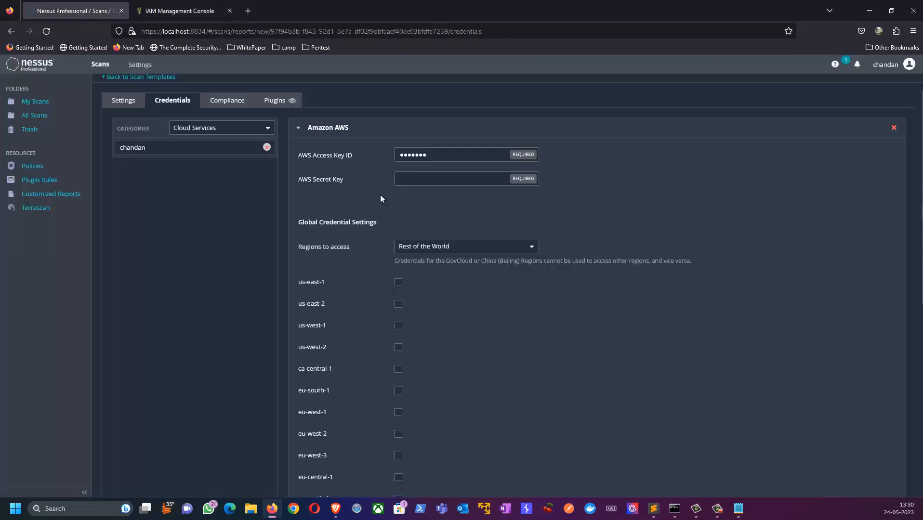
double_click(453, 153)
key("ctrl+v")
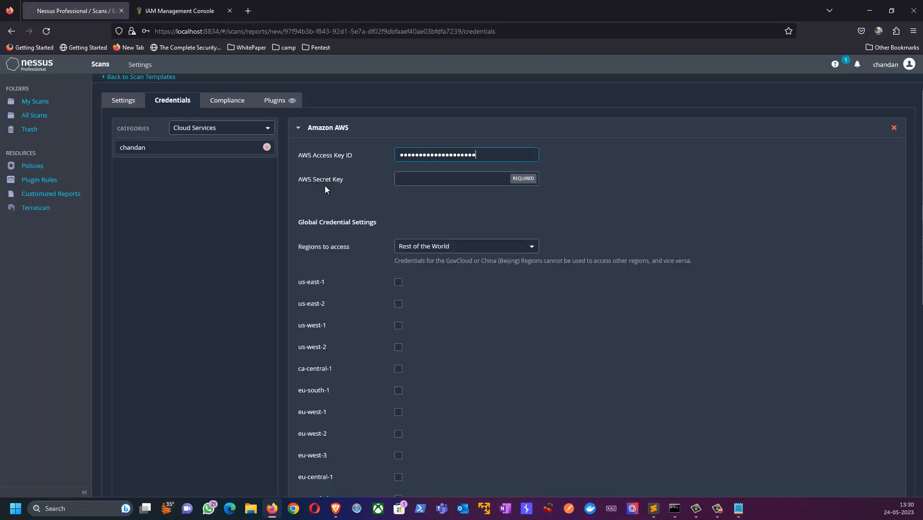
Copy the secret access key from AWS and paste it into the AWS Secret Key field
left_click(183, 11)
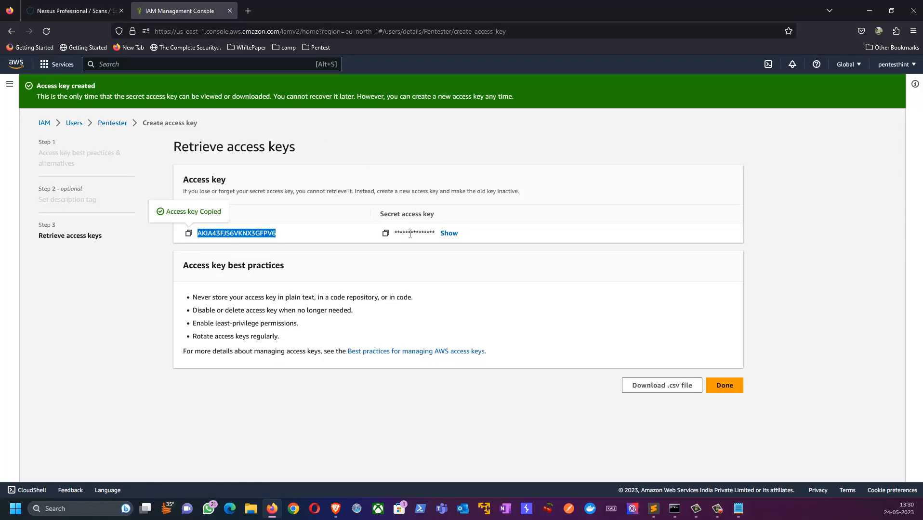
left_click(386, 233)
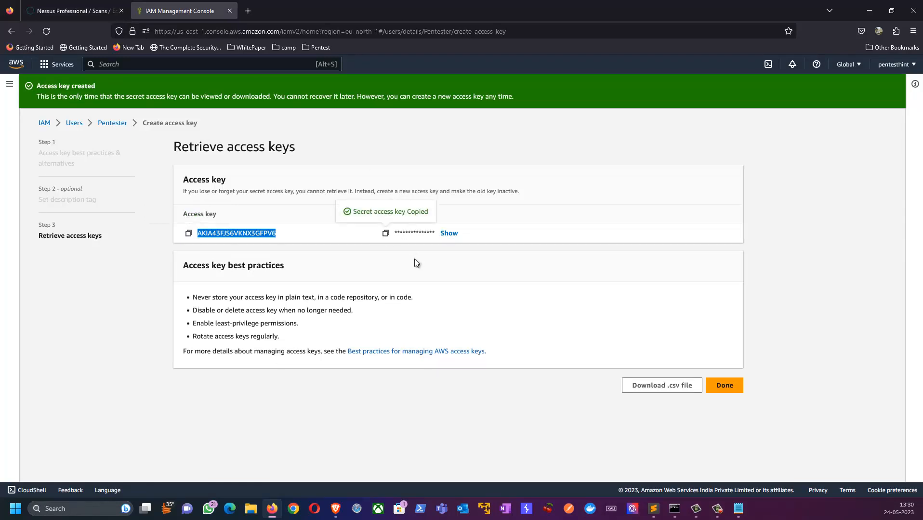
left_click(72, 11)
left_click(439, 182)
key("ctrl+v")
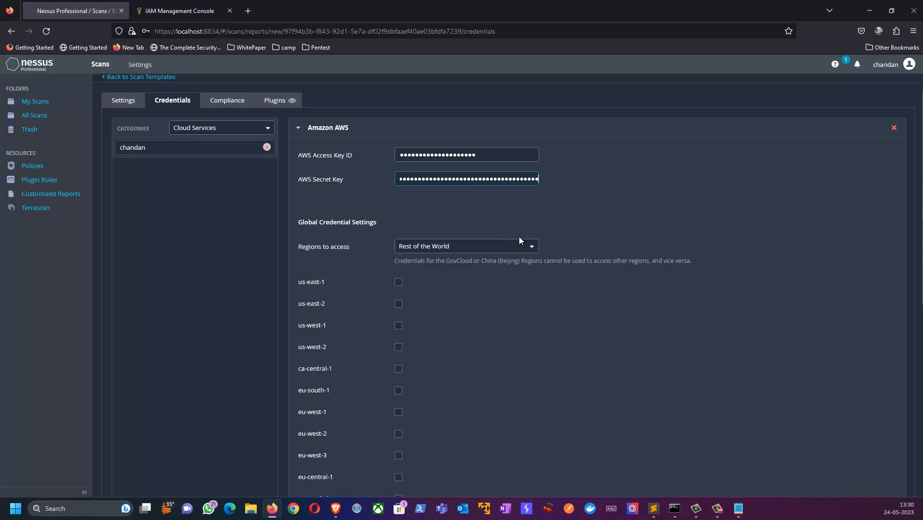
Filter the compliance categories to Amazon AWS and add the custom Amazon AWS audit file upload
left_click(215, 103)
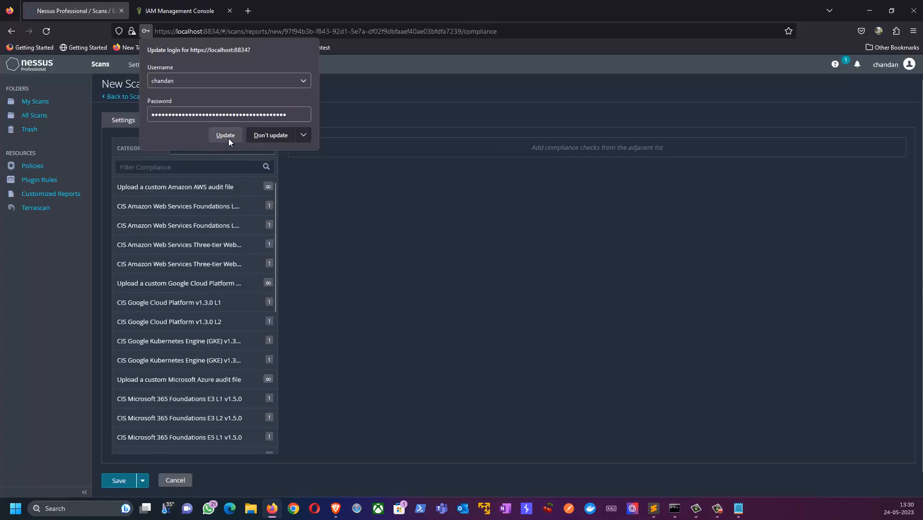
left_click(316, 199)
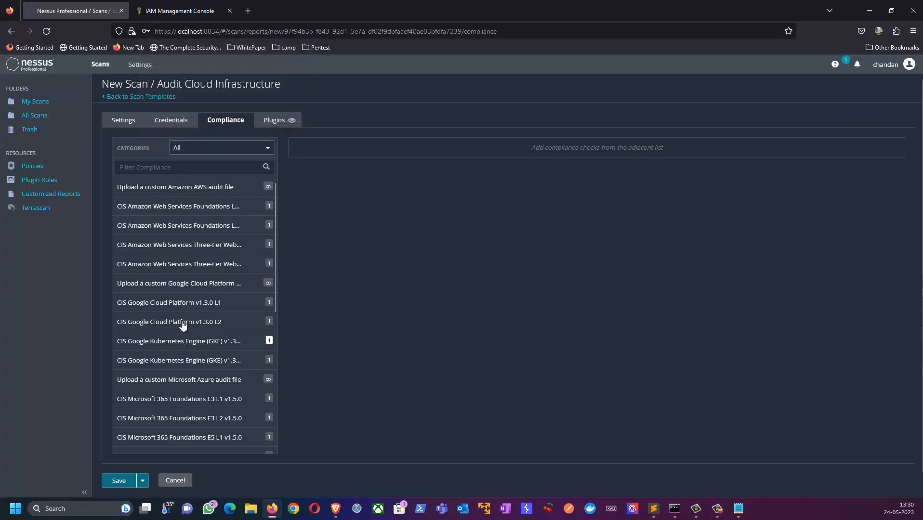
left_click(193, 149)
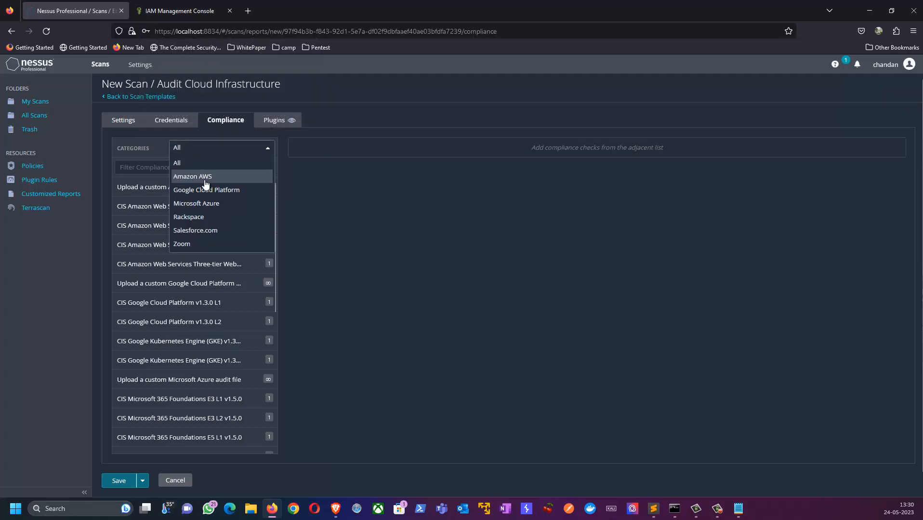
left_click(195, 178)
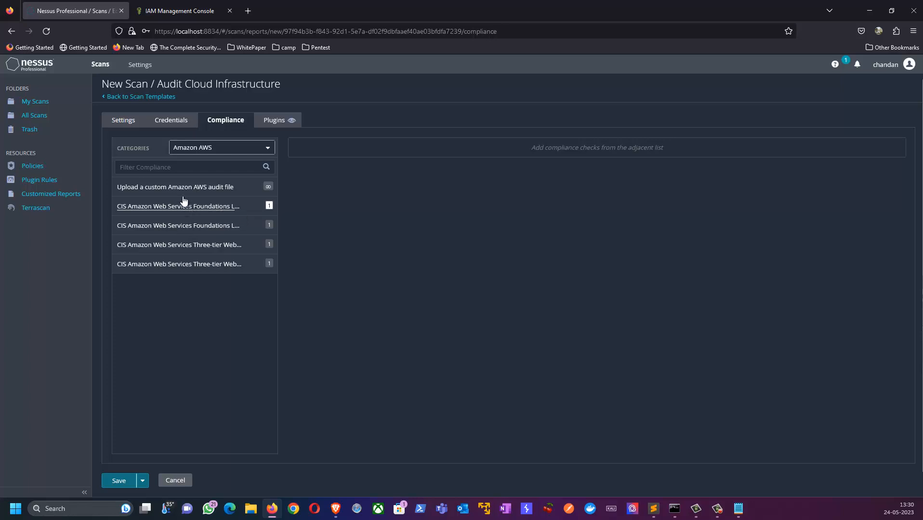
left_click(158, 189)
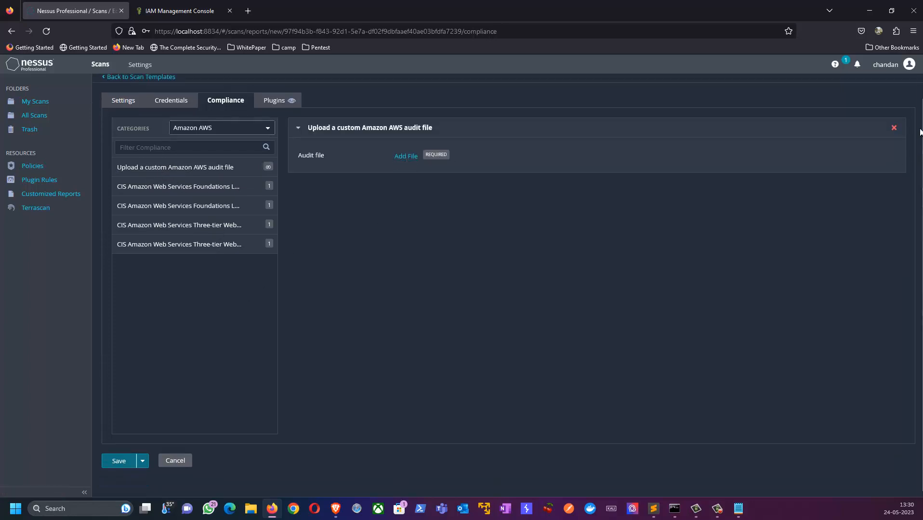
Swap the custom audit file for the CIS AWS Foundations and Three-tier Web Architecture L1/L2 benchmarks
left_click(894, 128)
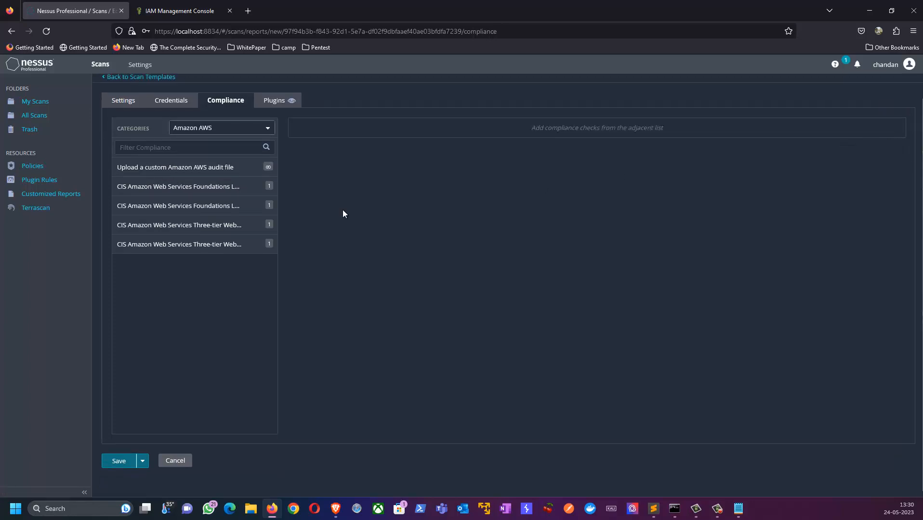
left_click(138, 188)
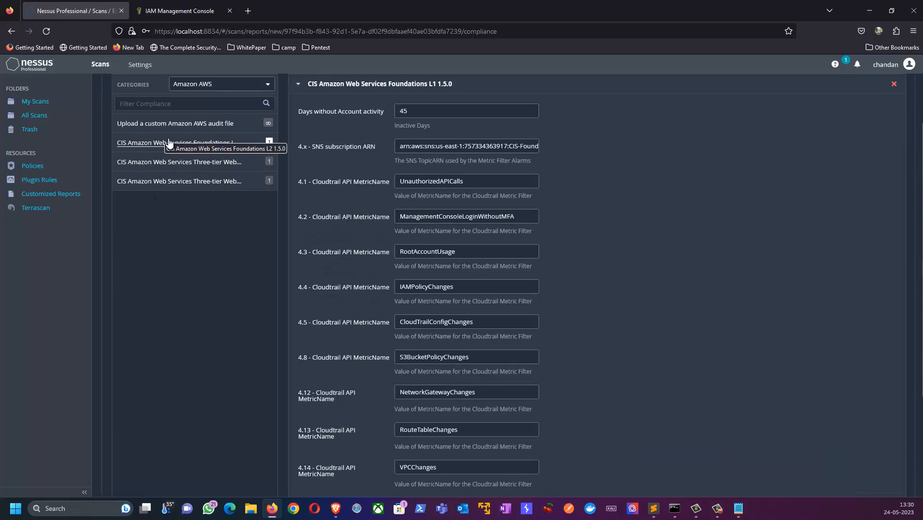
left_click(166, 143)
left_click(164, 191)
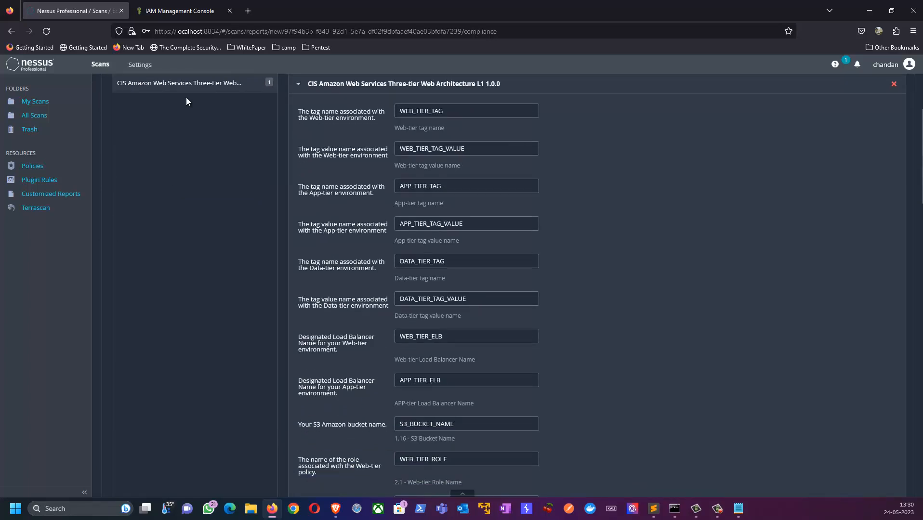
left_click(189, 86)
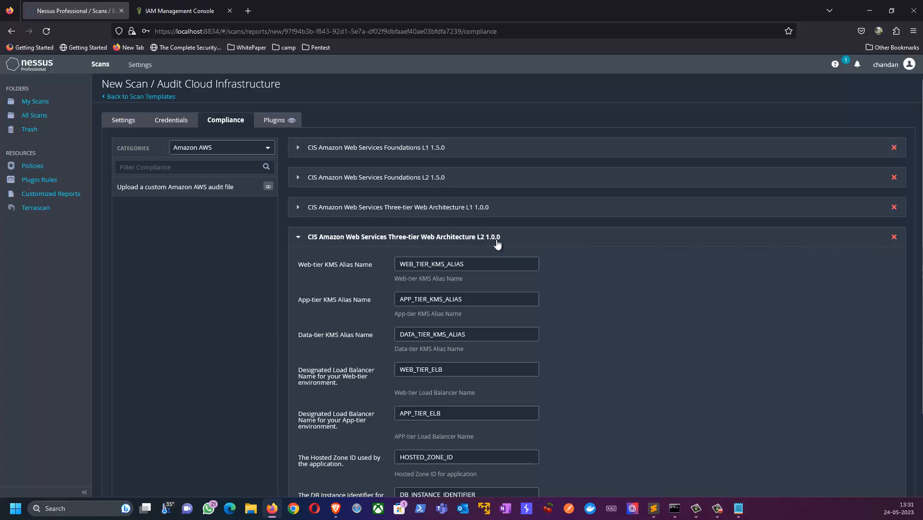
Review the scan's Plugins tab showing the Settings plugin family
scroll(556, 325, "down", 2)
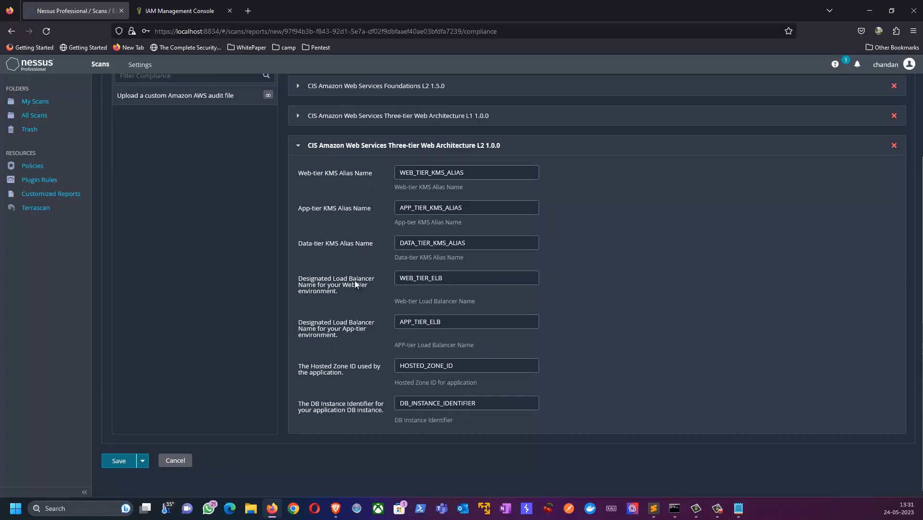
scroll(349, 332, "up", 2)
left_click(289, 121)
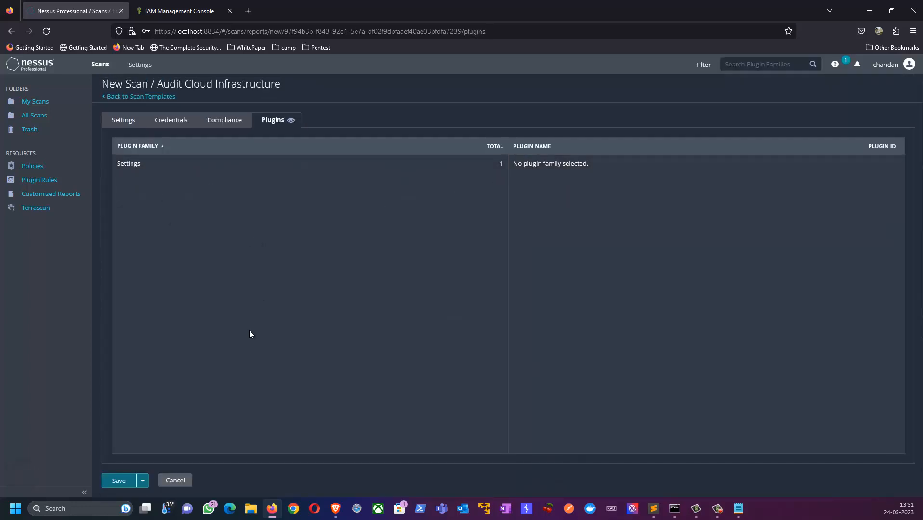
Save the 'aws compliance test' scan, open it from My Scans and launch it
scroll(250, 335, "down", 1)
left_click(119, 461)
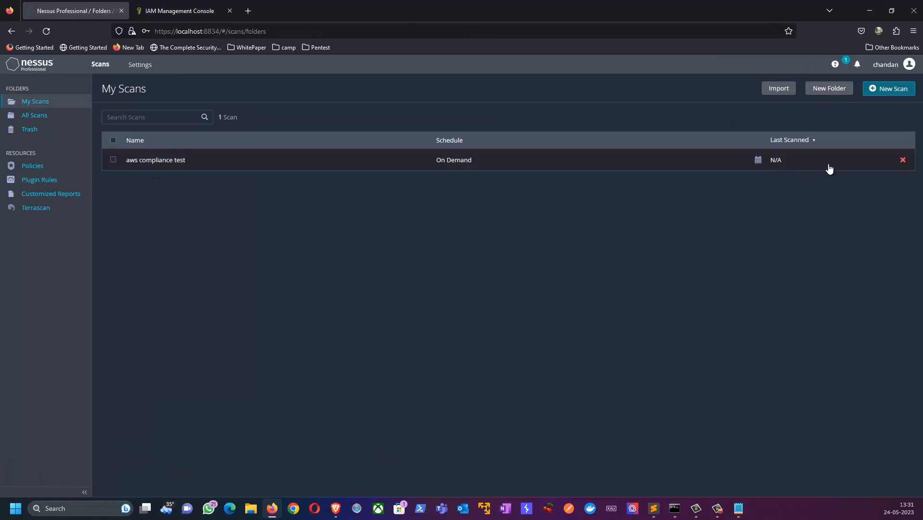
left_click(192, 160)
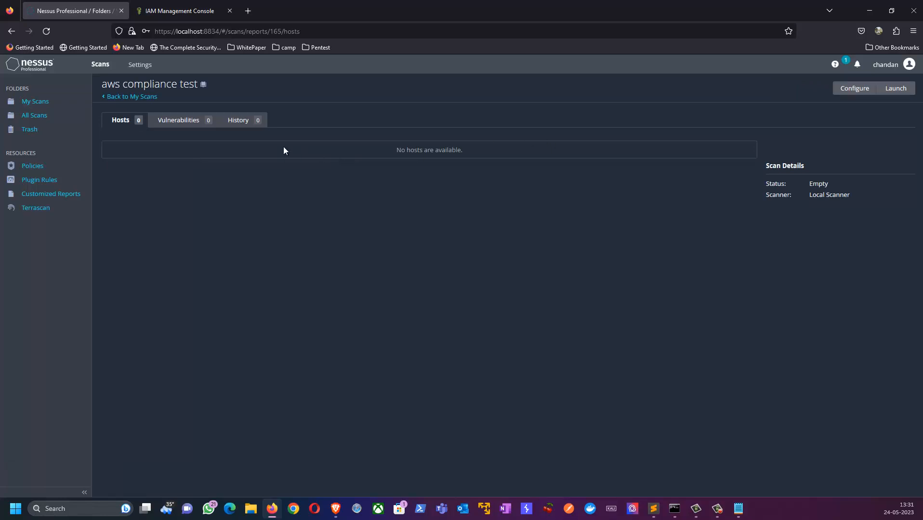
left_click(181, 122)
left_click(246, 123)
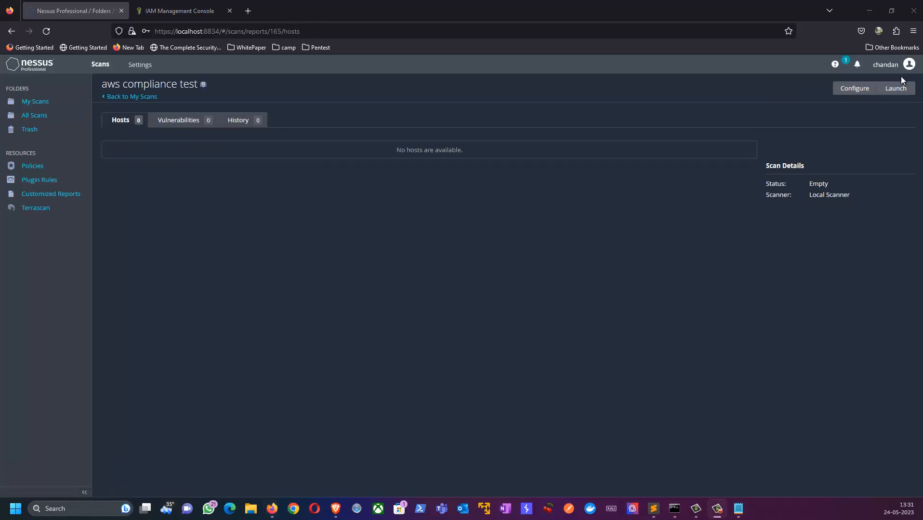
left_click(896, 89)
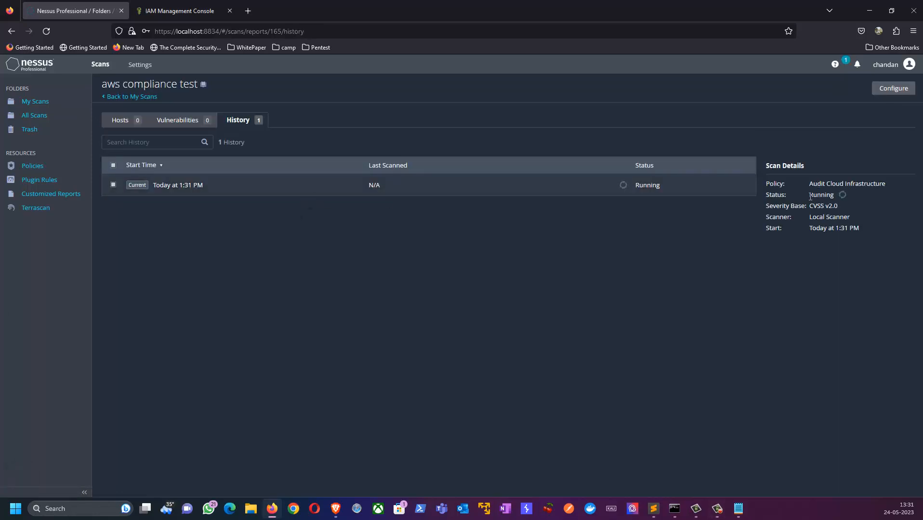
left_click_drag(821, 196, 848, 202)
Move through Hosts and Vulnerabilities to the Compliance tab listing 15 Amazon AWS checks
left_click(120, 120)
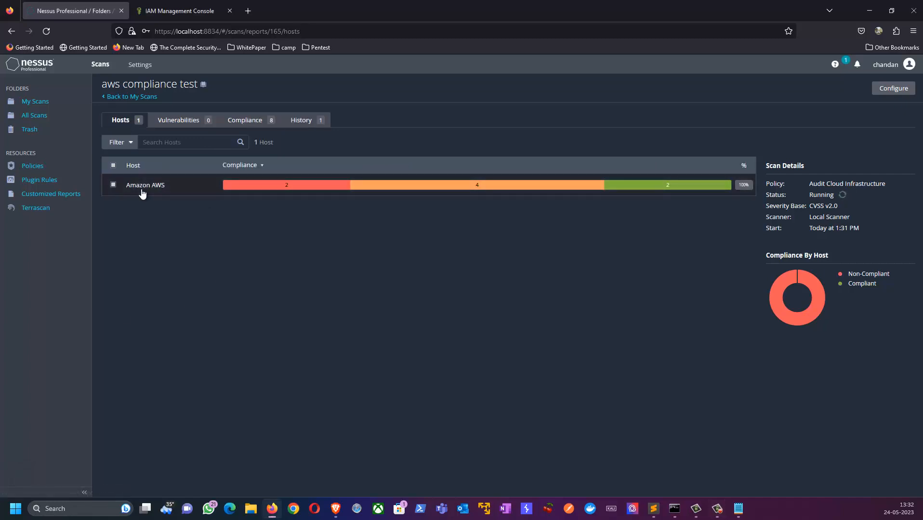
left_click(178, 124)
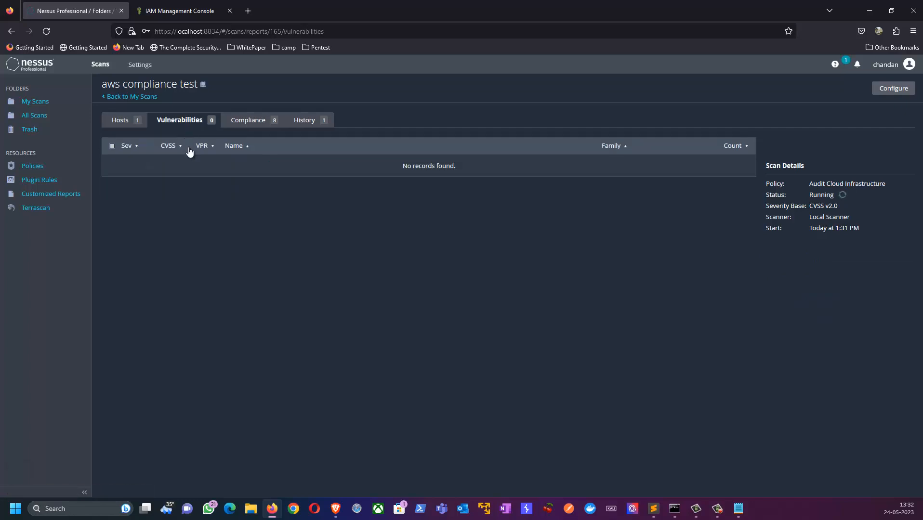
left_click(246, 124)
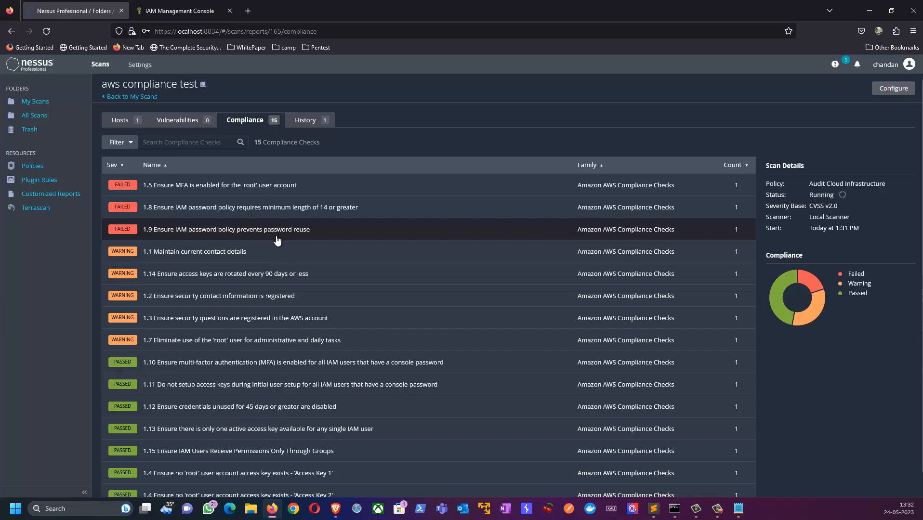
scroll(274, 253, "down", 1)
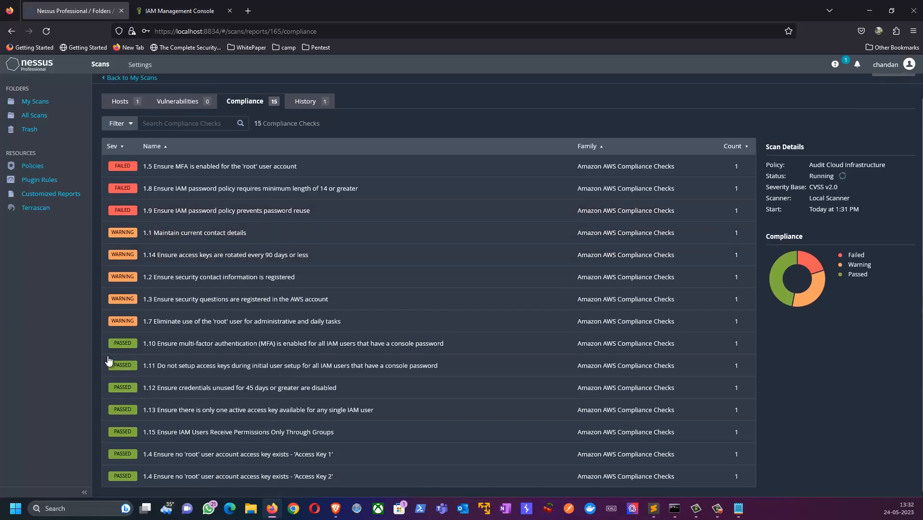
scroll(145, 367, "up", 1)
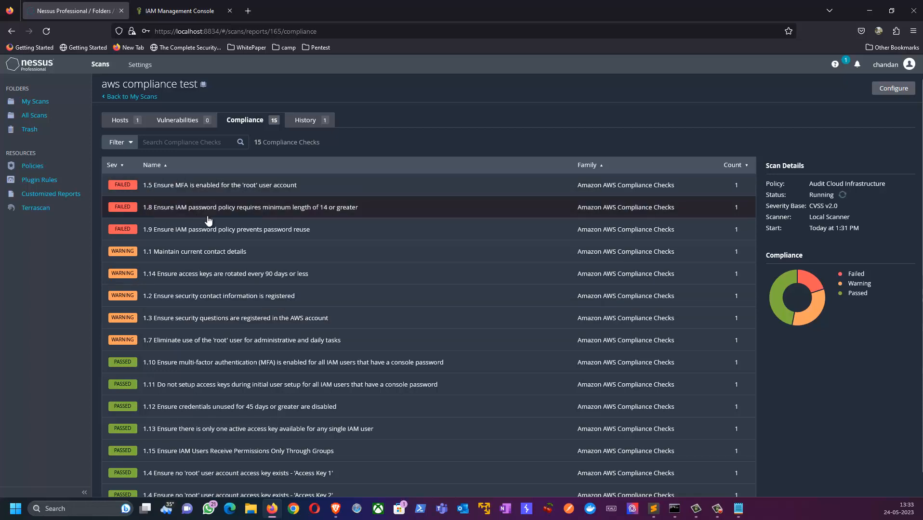
Open the failed '1.5 Ensure MFA is enabled' root-account check and read its description
left_click(212, 185)
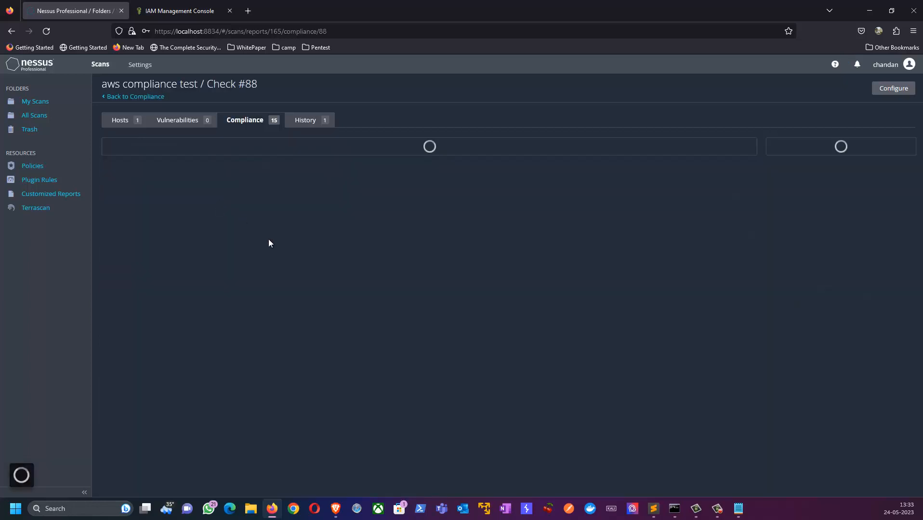
left_click_drag(103, 179, 285, 252)
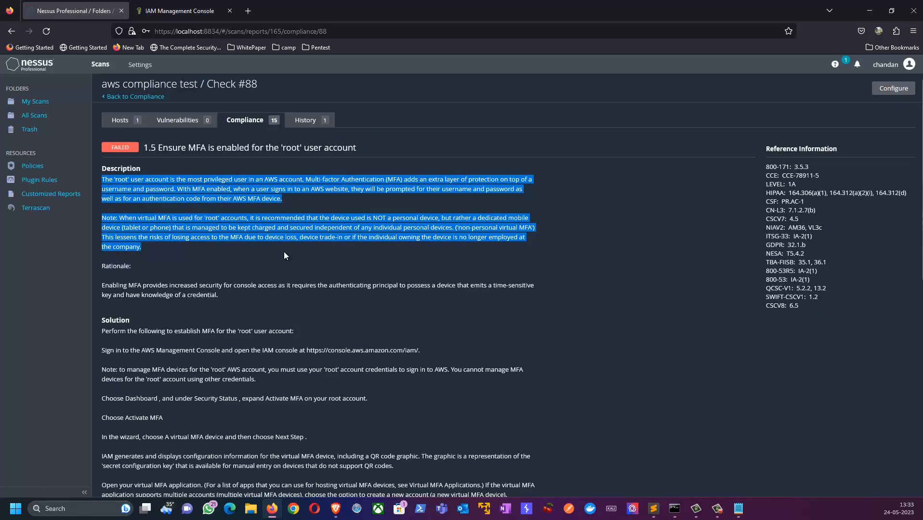
scroll(283, 252, "down", 2)
left_click_drag(102, 246, 233, 322)
left_click(233, 326)
scroll(257, 337, "down", 6)
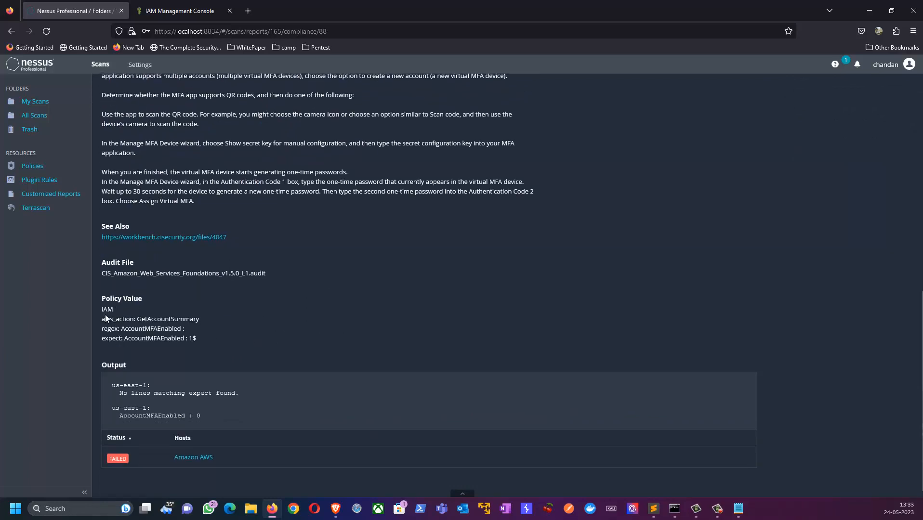
Review the check's policy value and FAILED output, then return to the Vulnerabilities list
left_click_drag(106, 318, 236, 356)
left_click_drag(98, 384, 210, 413)
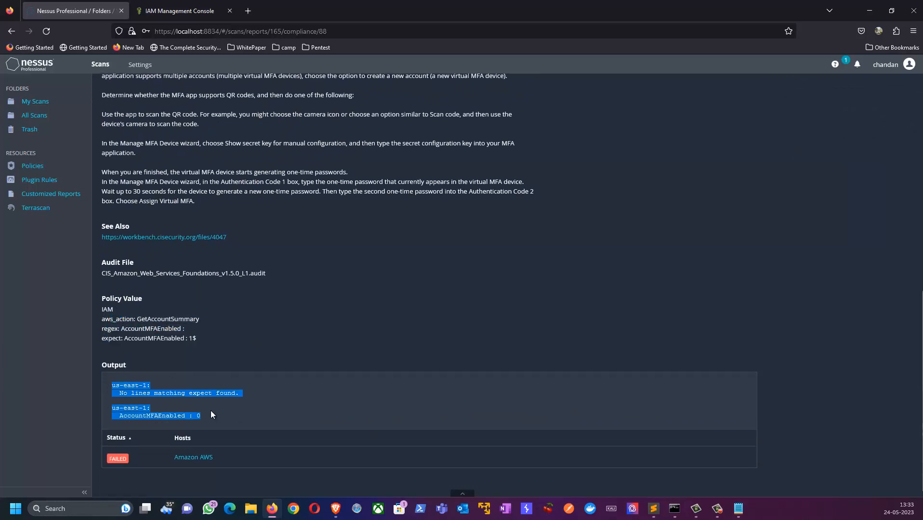
double_click(125, 461)
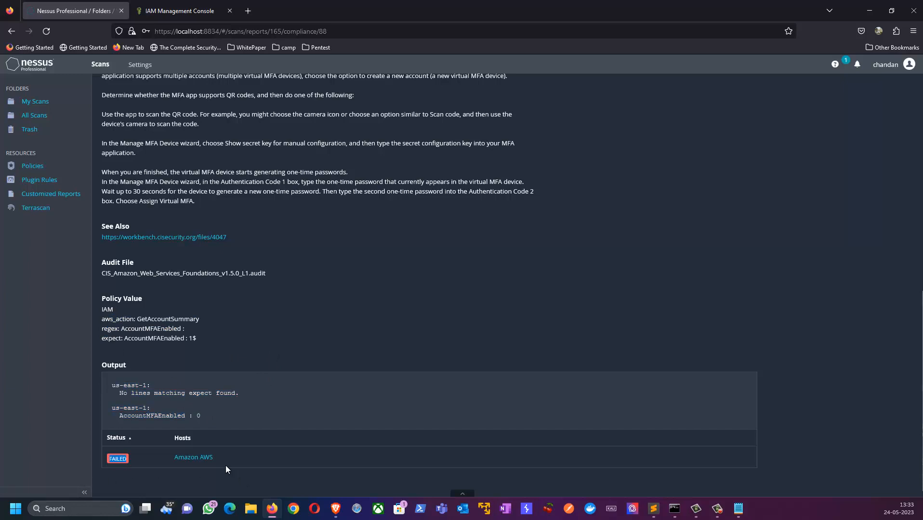
left_click(191, 459)
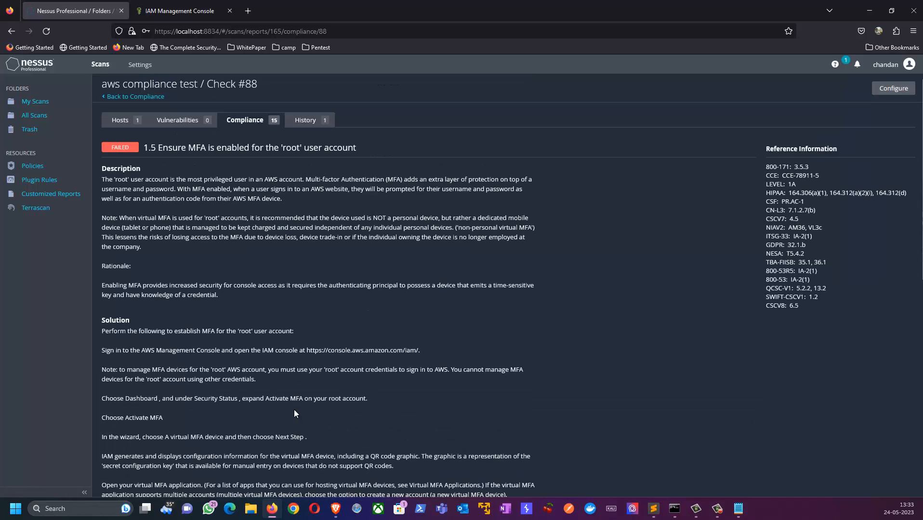
left_click(179, 120)
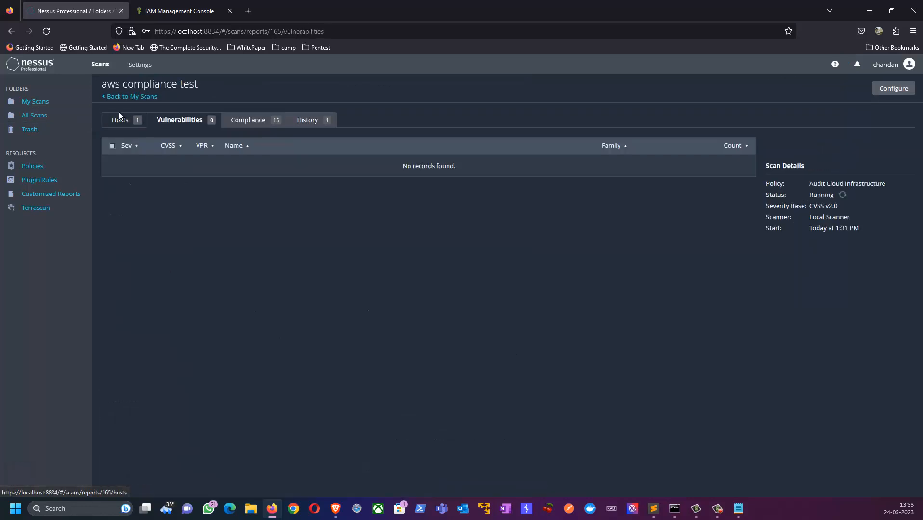
Go back to the IAM console's Retrieve access keys page for the Pentester user
left_click(174, 9)
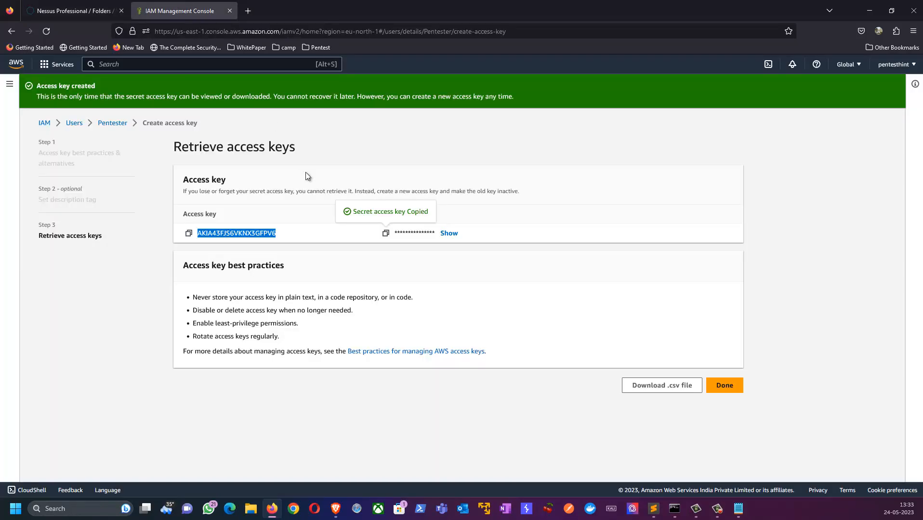